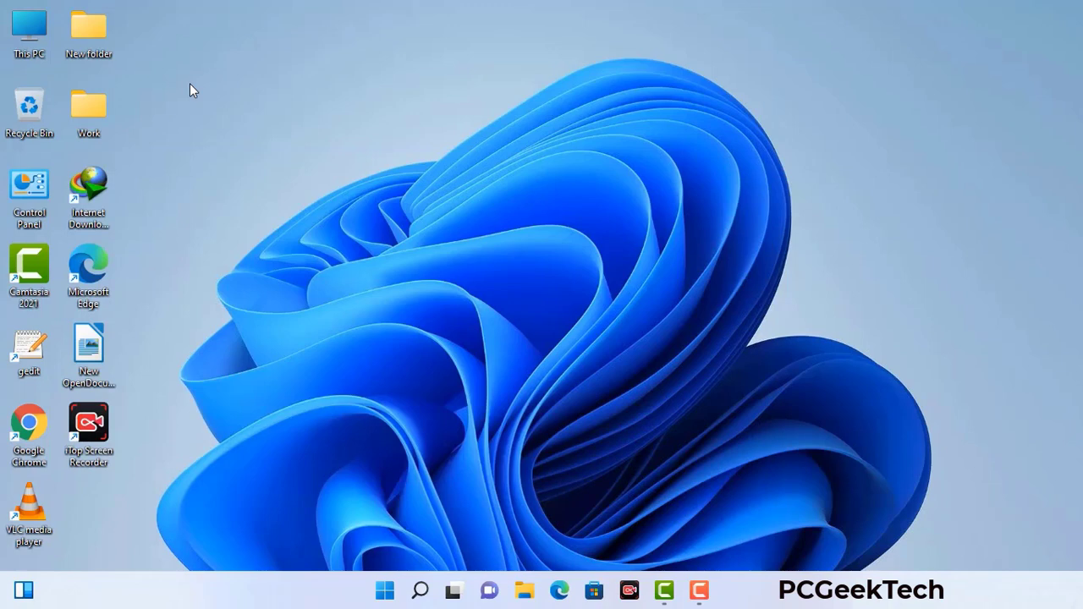
# - Launch System Configuration by running msconfig from the Run box
pyautogui.press('super+r')
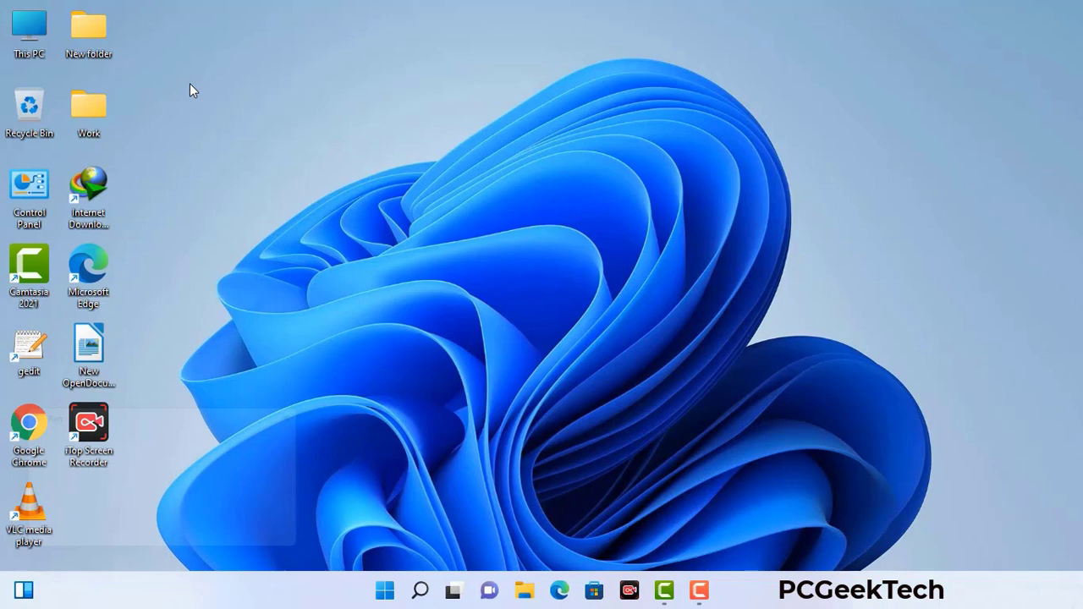
pyautogui.moveTo(185, 412); pyautogui.dragTo(477, 134)
pyautogui.click(431, 213)
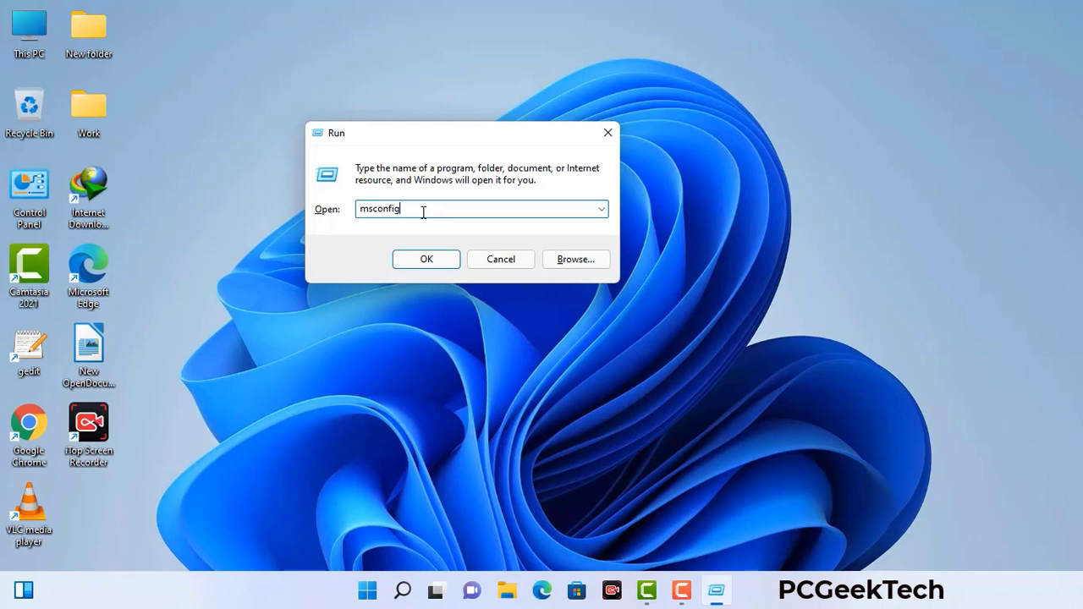
pyautogui.click(418, 264)
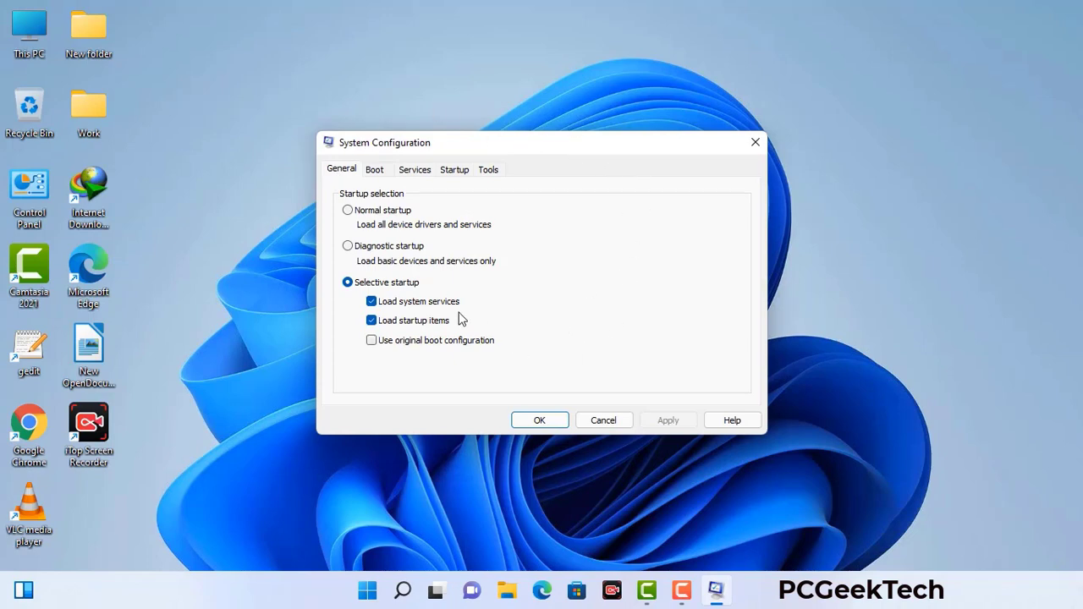
# - On the Boot tab, enable Safe boot with the Network option and apply it
pyautogui.click(375, 171)
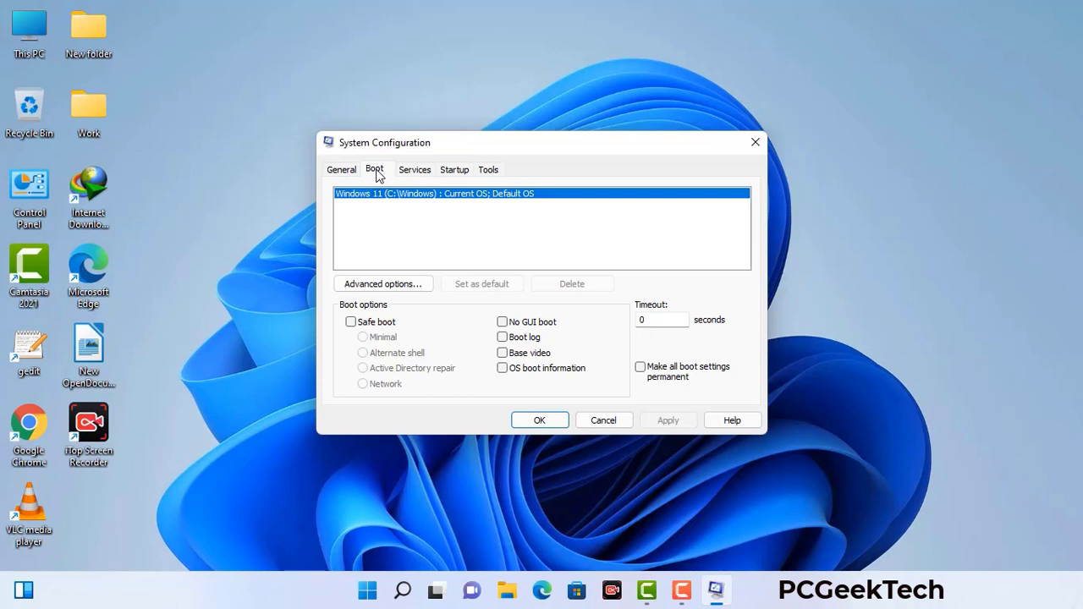
pyautogui.click(350, 324)
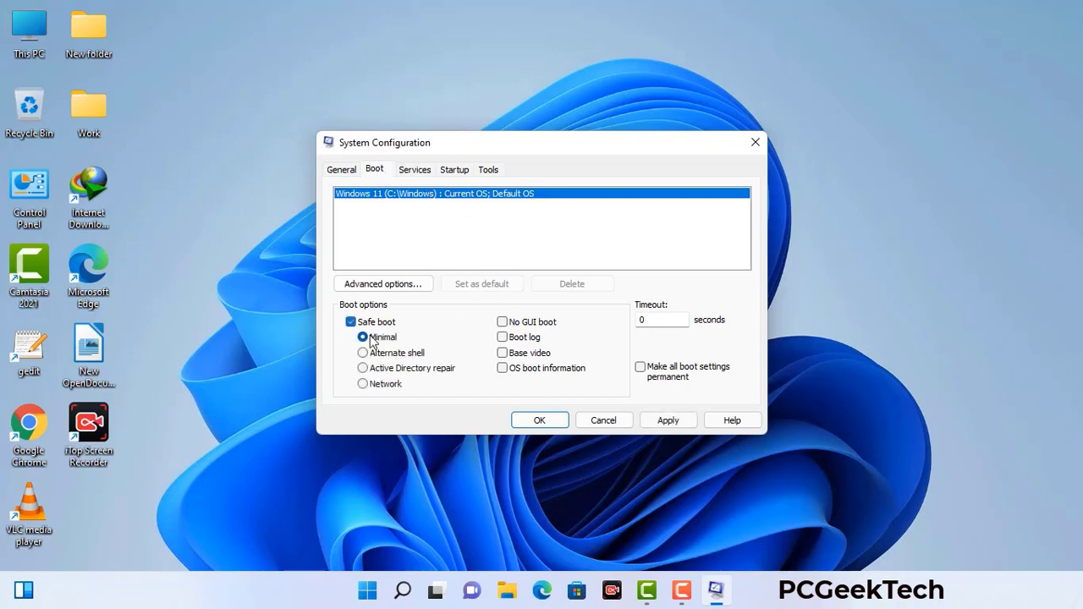
pyautogui.click(385, 385)
pyautogui.click(667, 420)
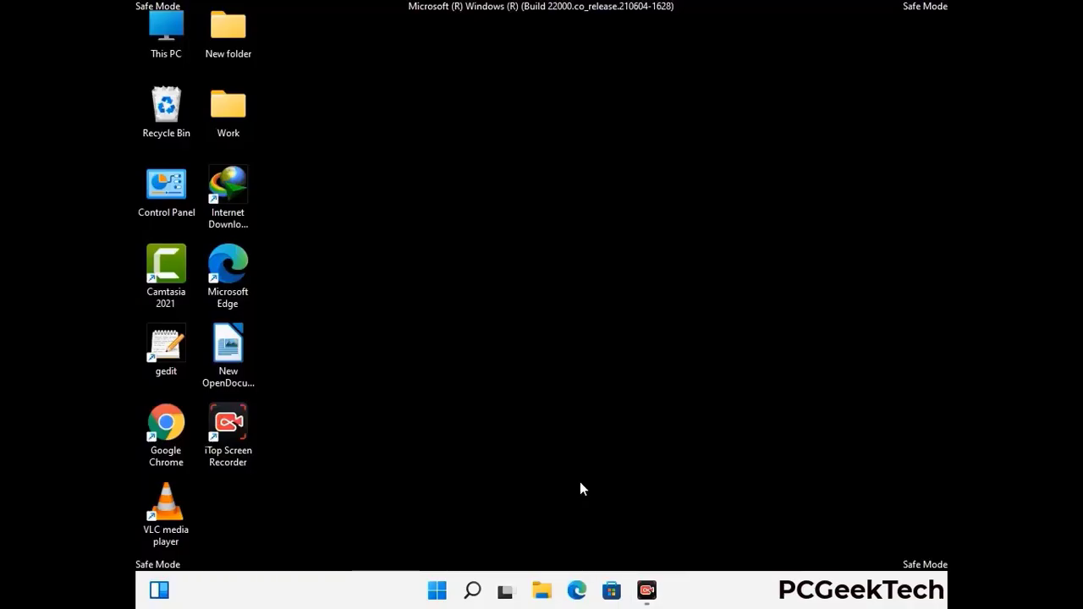
# - Open Control Panel from its desktop icon in Safe Mode
pyautogui.doubleClick(166, 201)
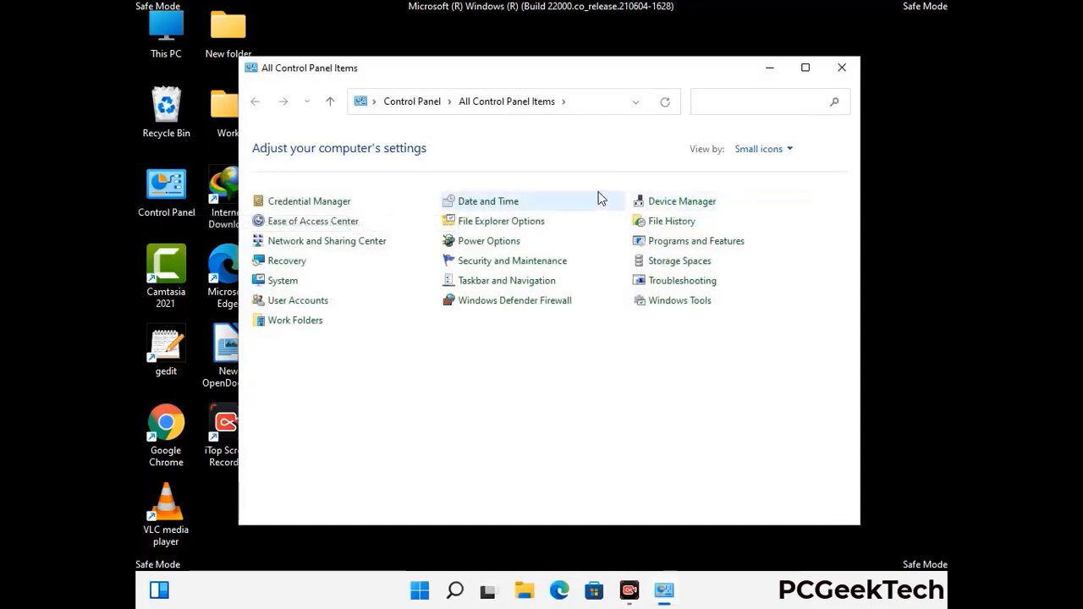
# - Enable 'Show hidden files, folders, and drives' in File Explorer Options, then close Control Panel
pyautogui.click(523, 228)
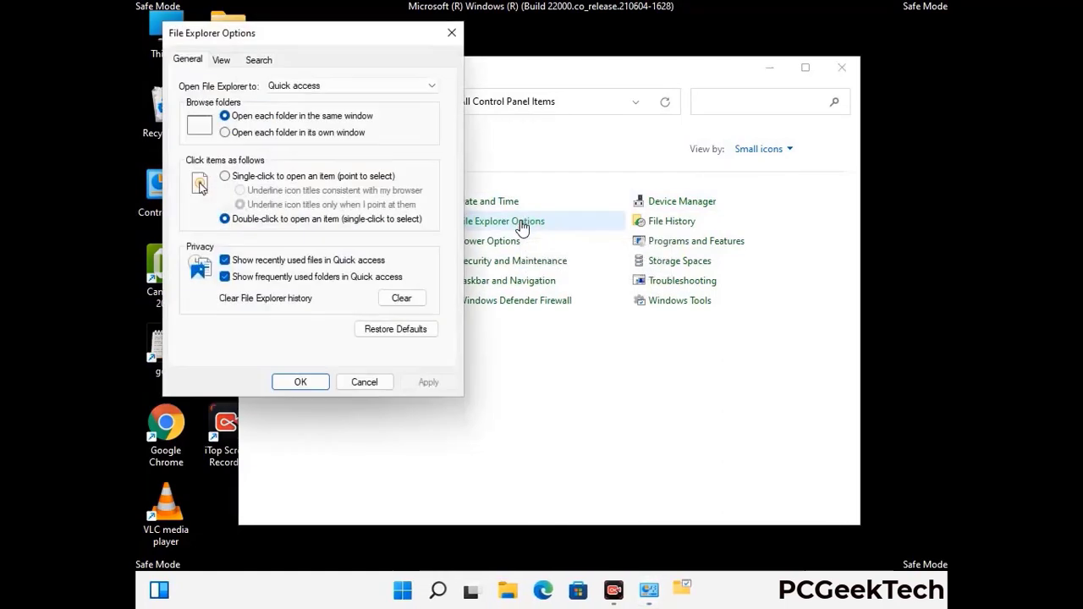
pyautogui.click(223, 60)
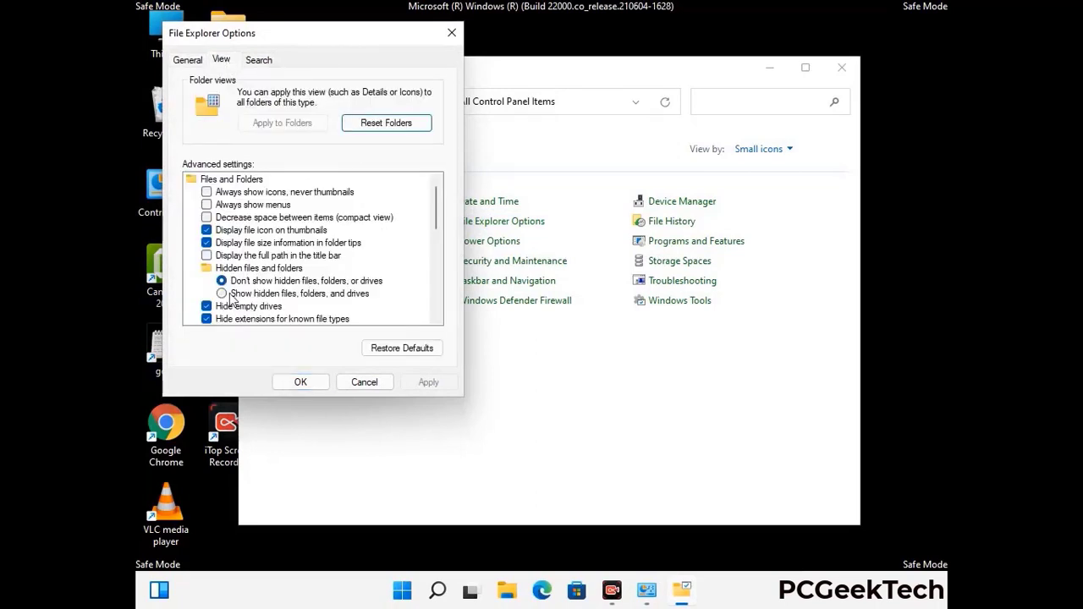
pyautogui.click(221, 295)
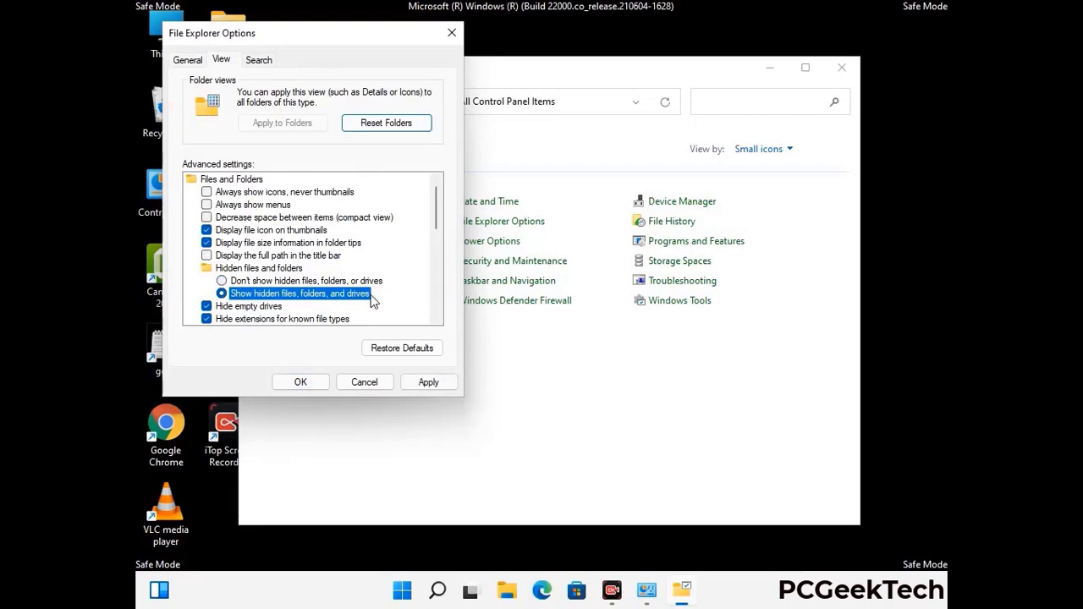
pyautogui.click(429, 382)
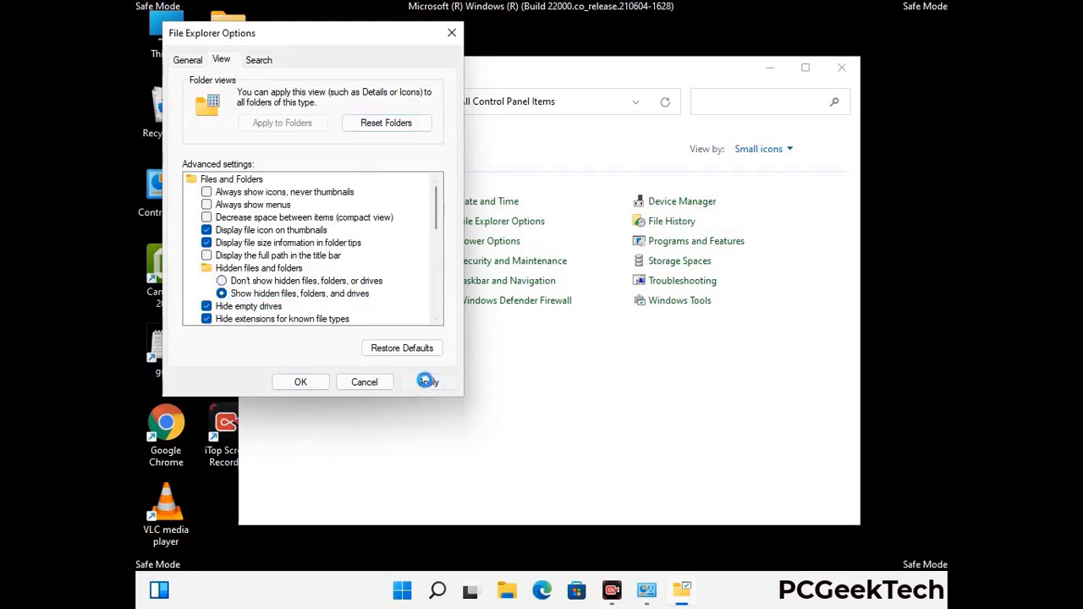
pyautogui.click(296, 383)
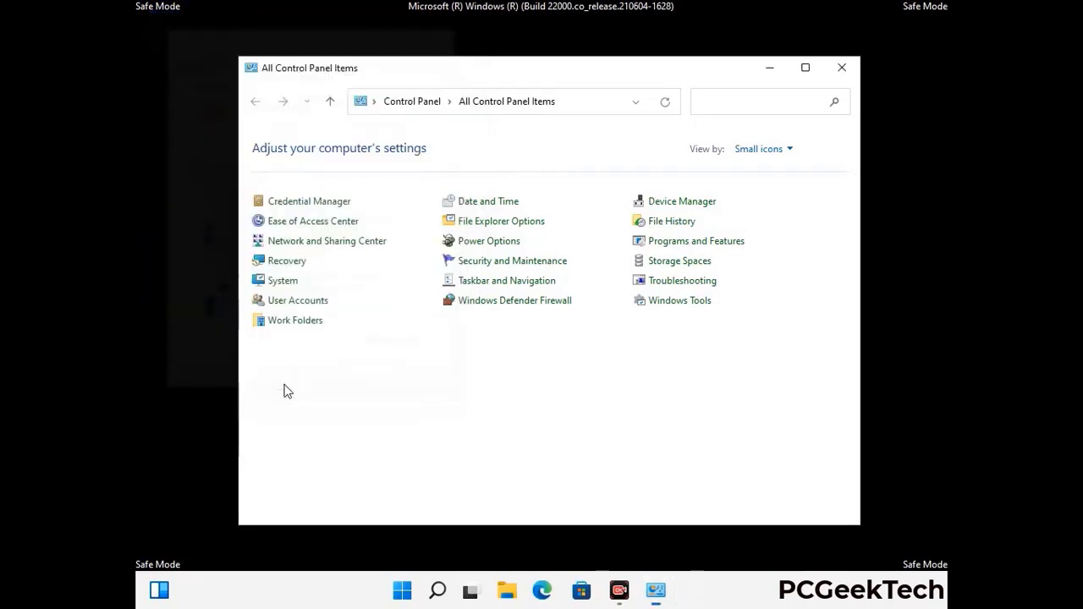
pyautogui.click(842, 68)
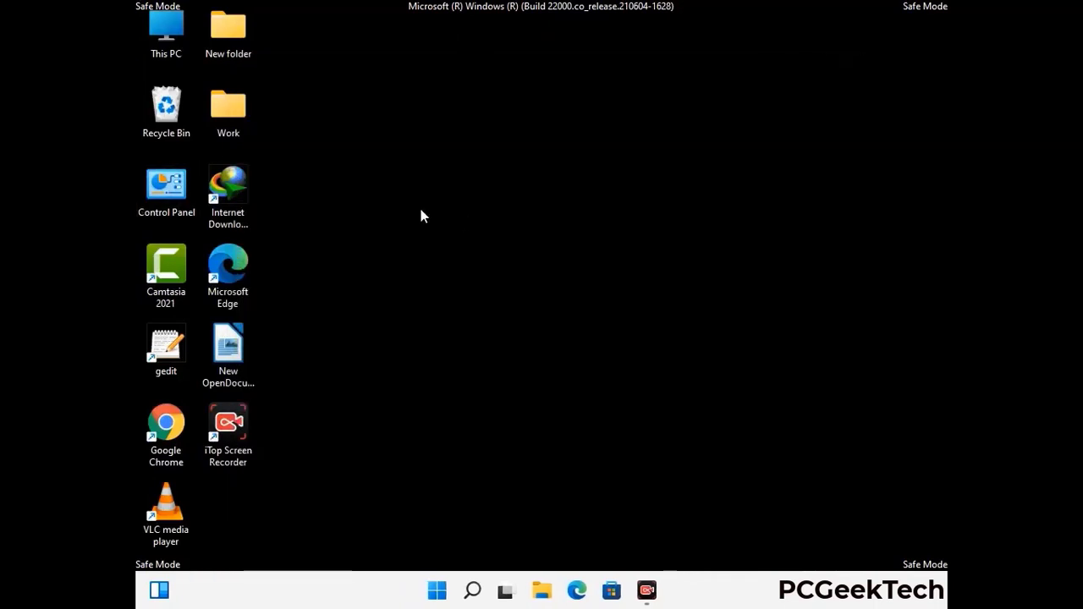
# - Browse in File Explorer to C:\Windows\System32\drivers\etc
pyautogui.doubleClick(161, 53)
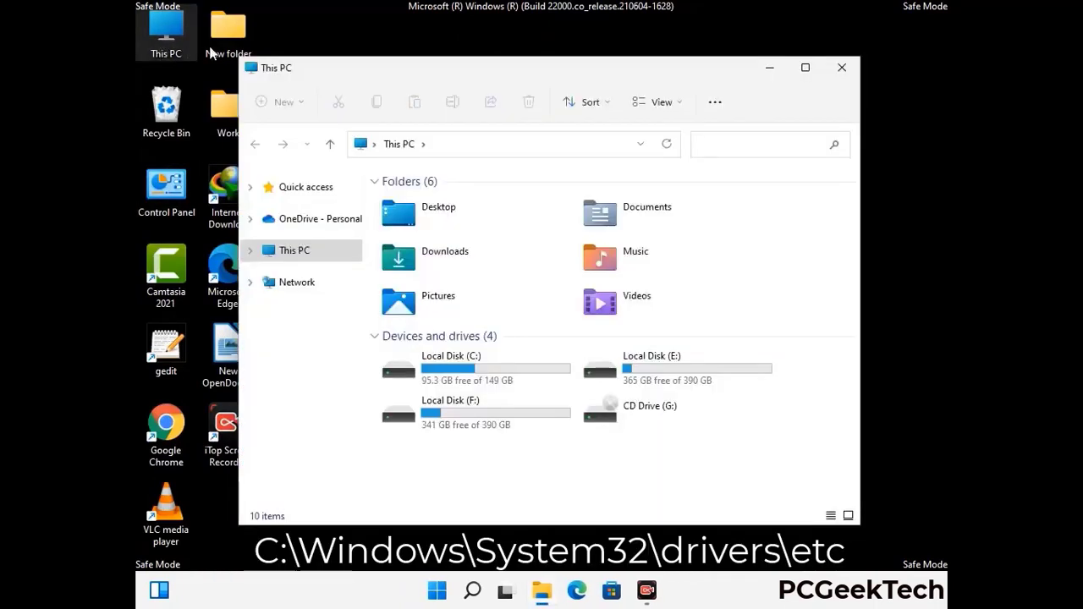
pyautogui.doubleClick(475, 371)
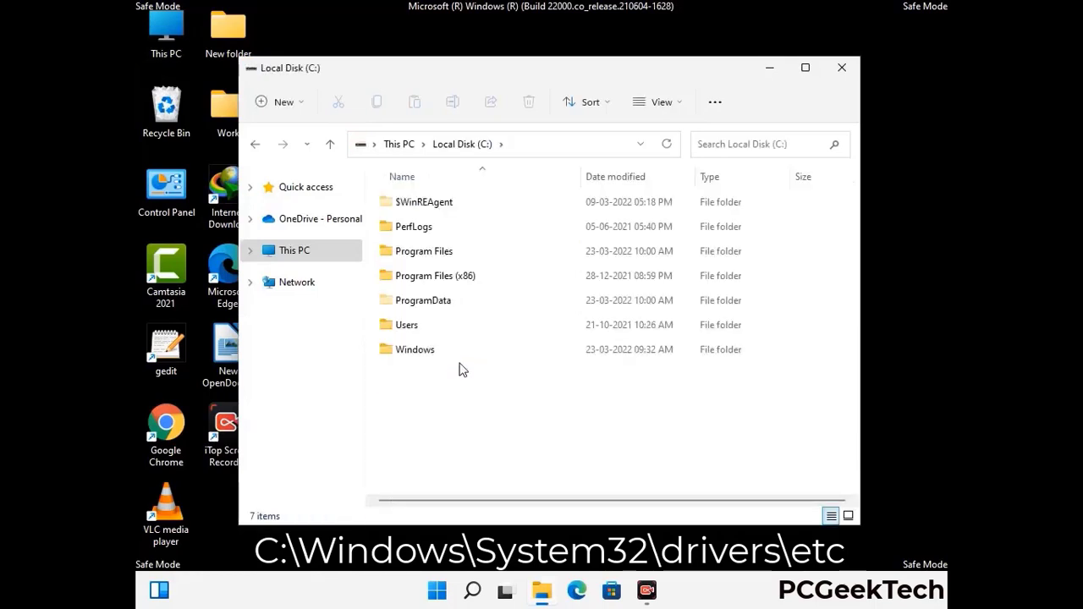
pyautogui.doubleClick(406, 356)
pyautogui.scroll(-5, 542, 360)
pyautogui.scroll(-13, 536, 366)
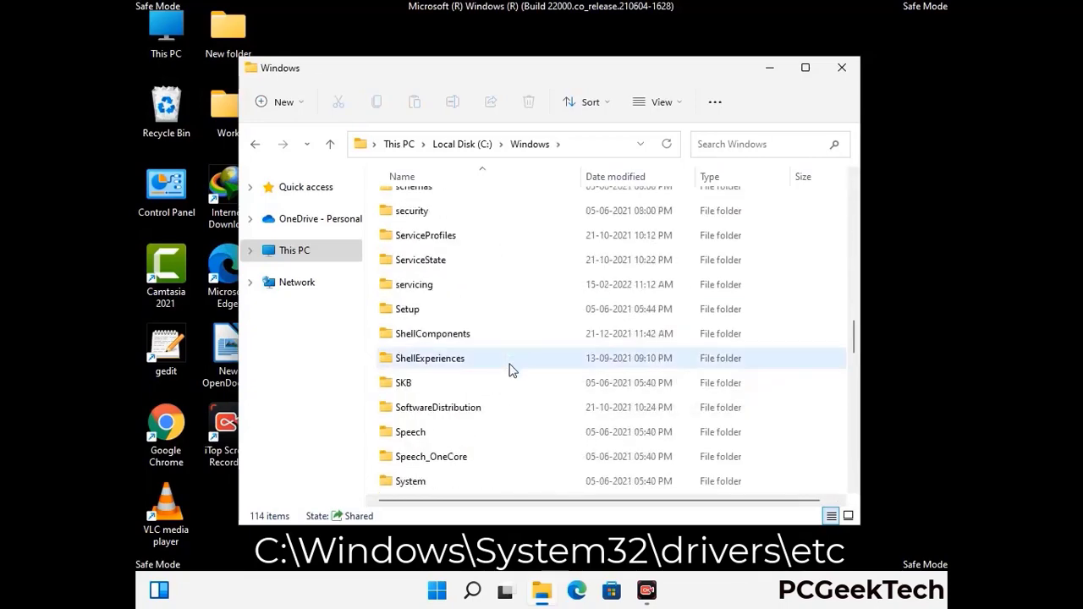
pyautogui.scroll(-2, 511, 369)
pyautogui.doubleClick(415, 356)
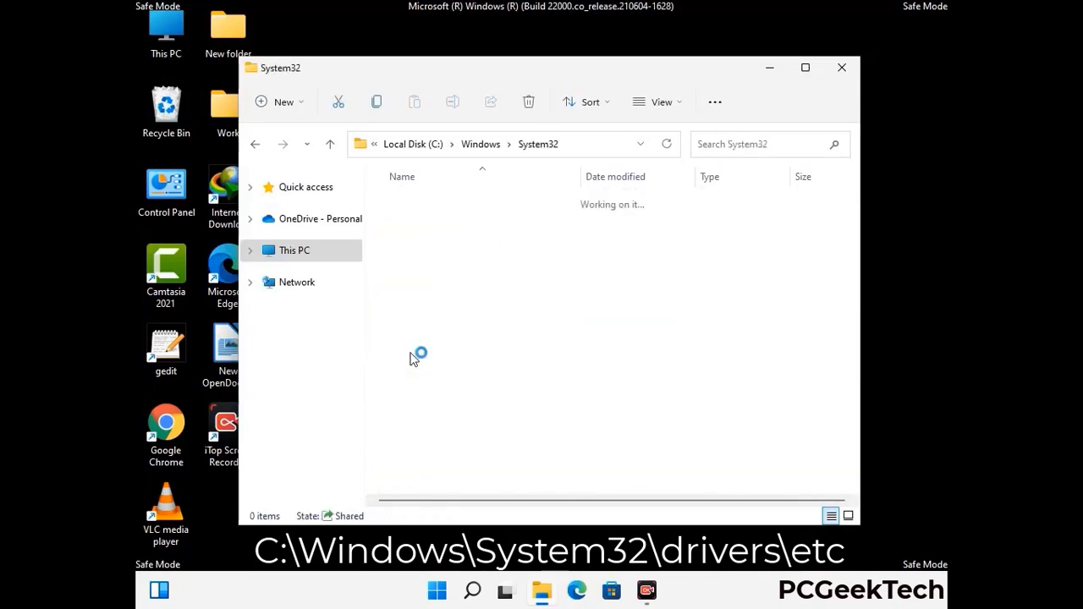
pyautogui.scroll(-5, 466, 369)
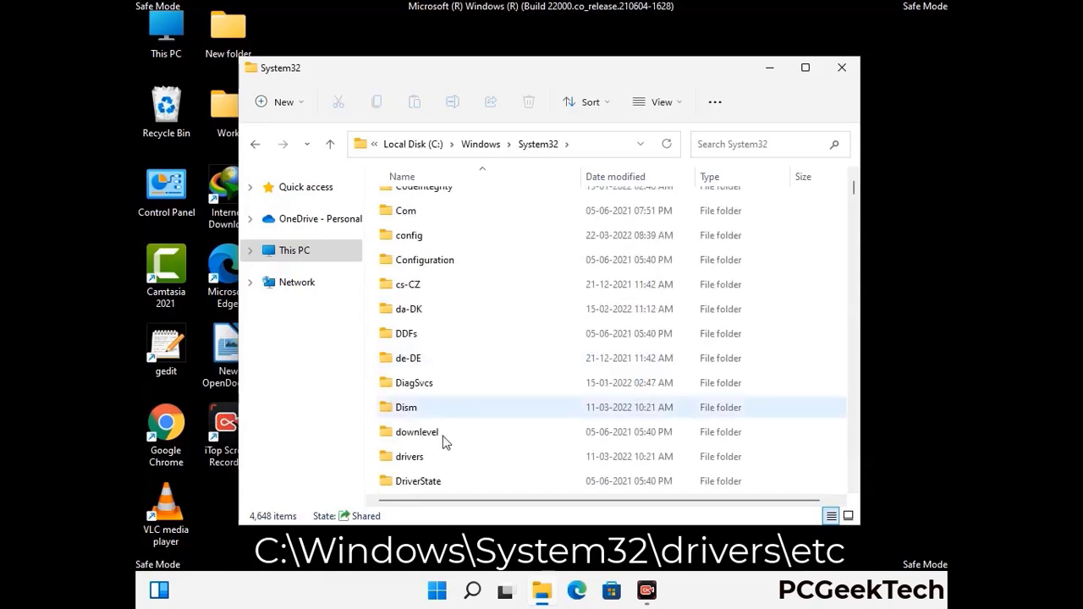
pyautogui.doubleClick(415, 462)
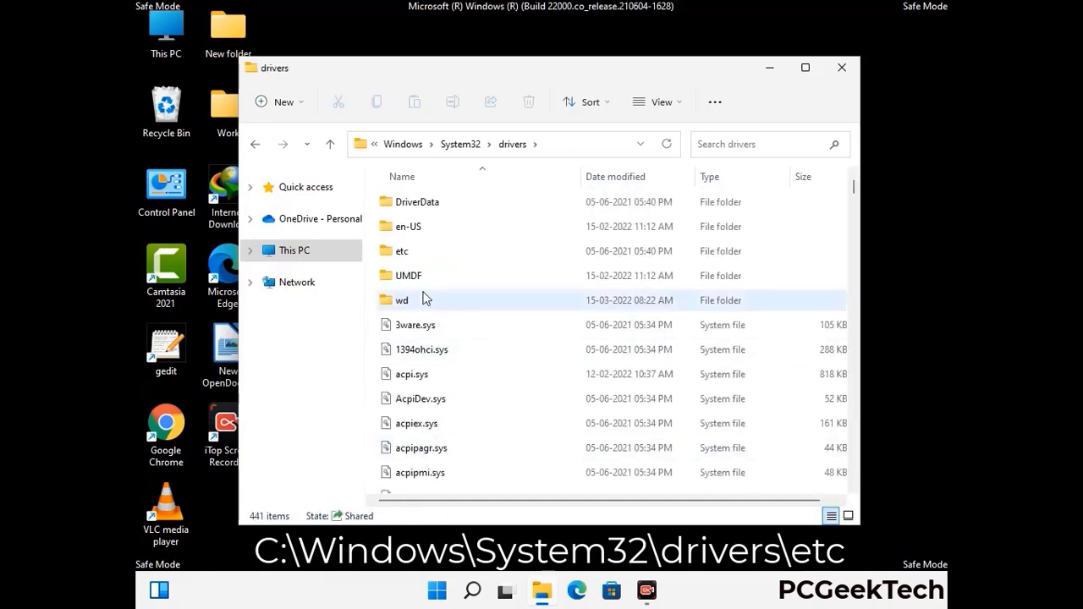
pyautogui.doubleClick(402, 251)
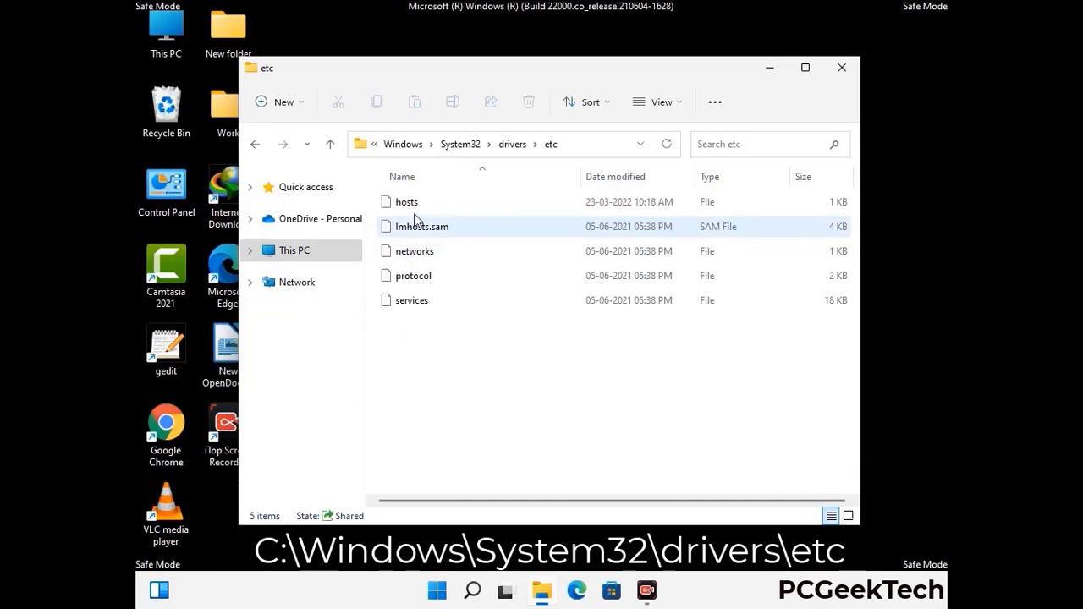
# - Open the hosts file with Notepad
pyautogui.click(413, 208)
pyautogui.doubleClick(414, 207)
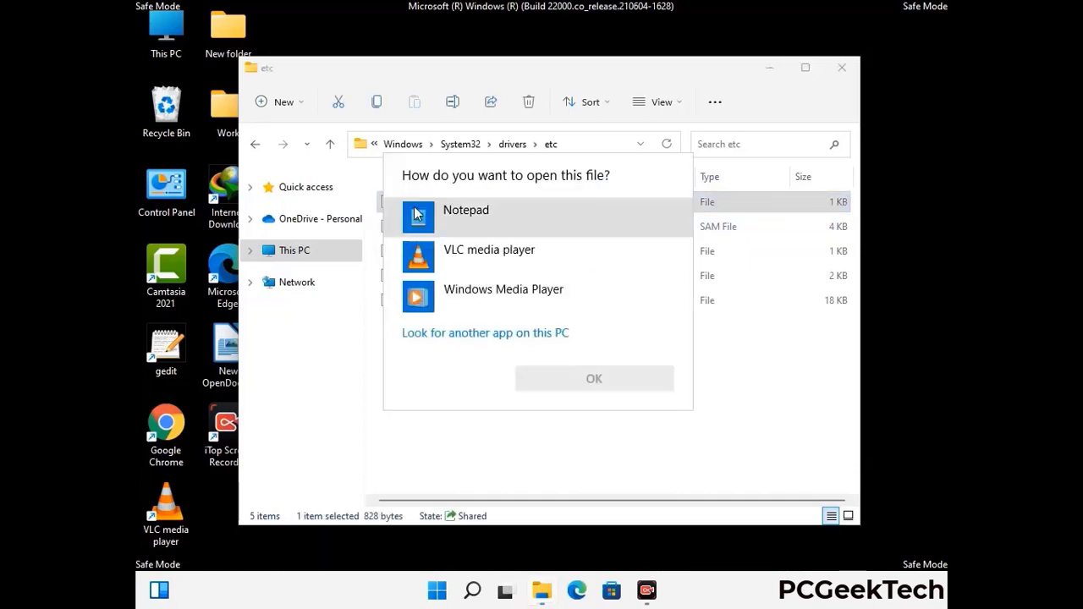
pyautogui.click(490, 216)
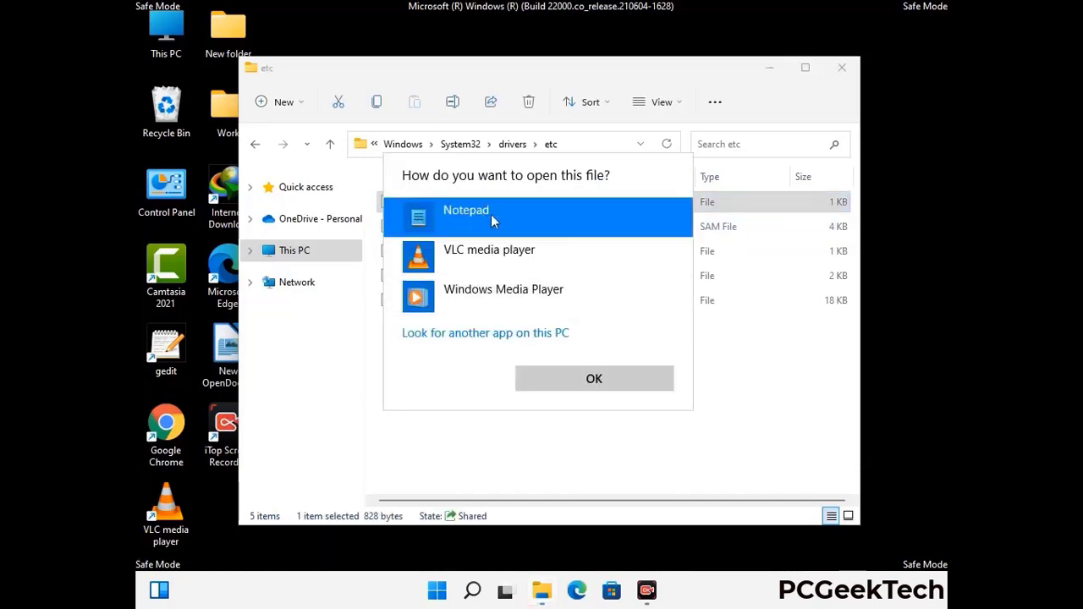
pyautogui.click(594, 380)
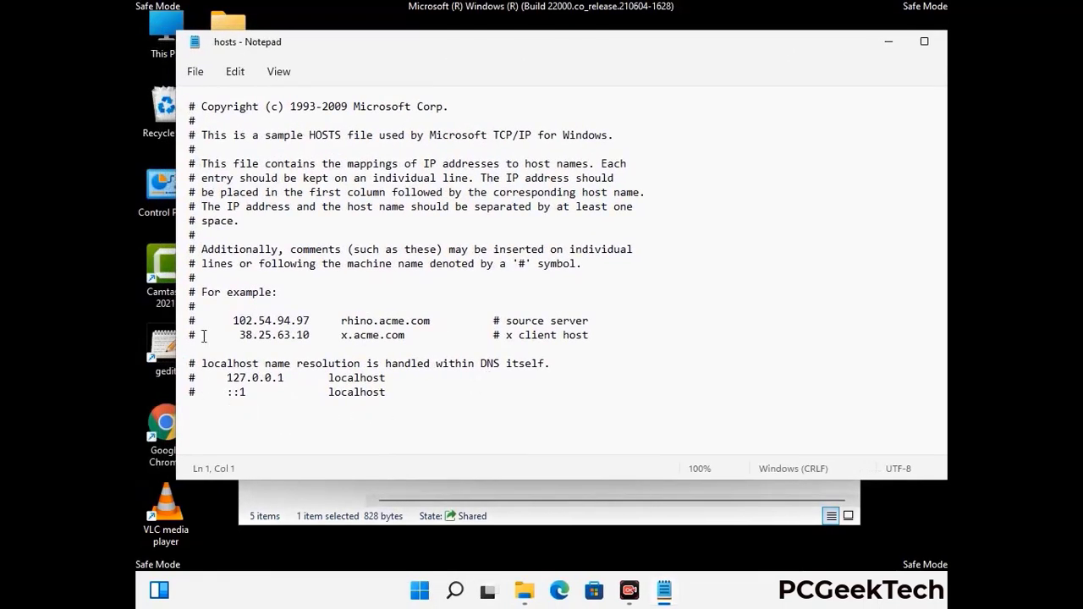
# - Add an empty line after the last localhost entry and save hosts
pyautogui.click(405, 397)
pyautogui.press('Return')
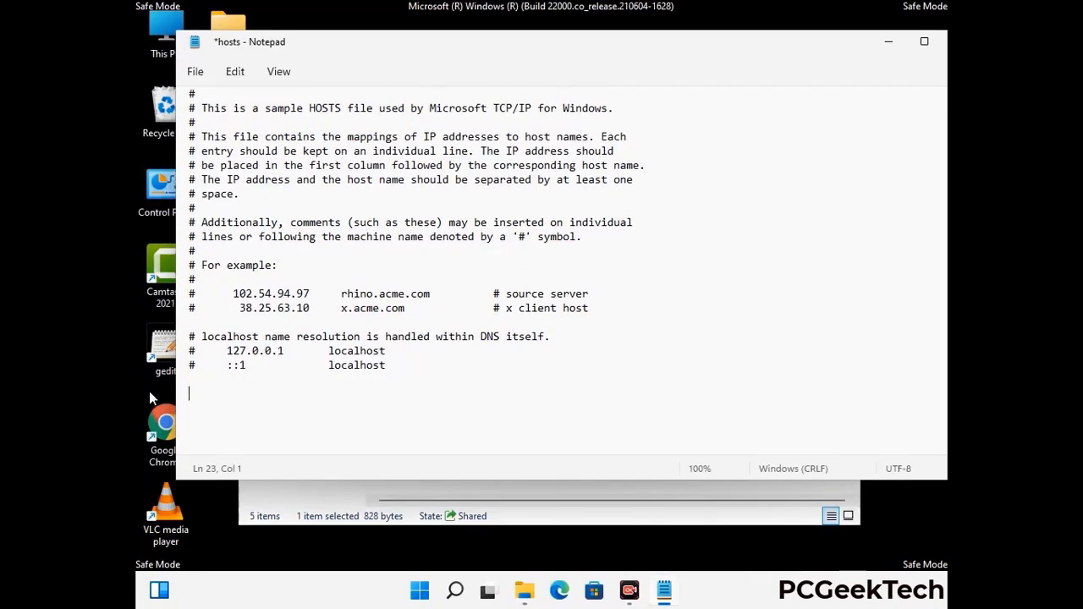
pyautogui.click(195, 71)
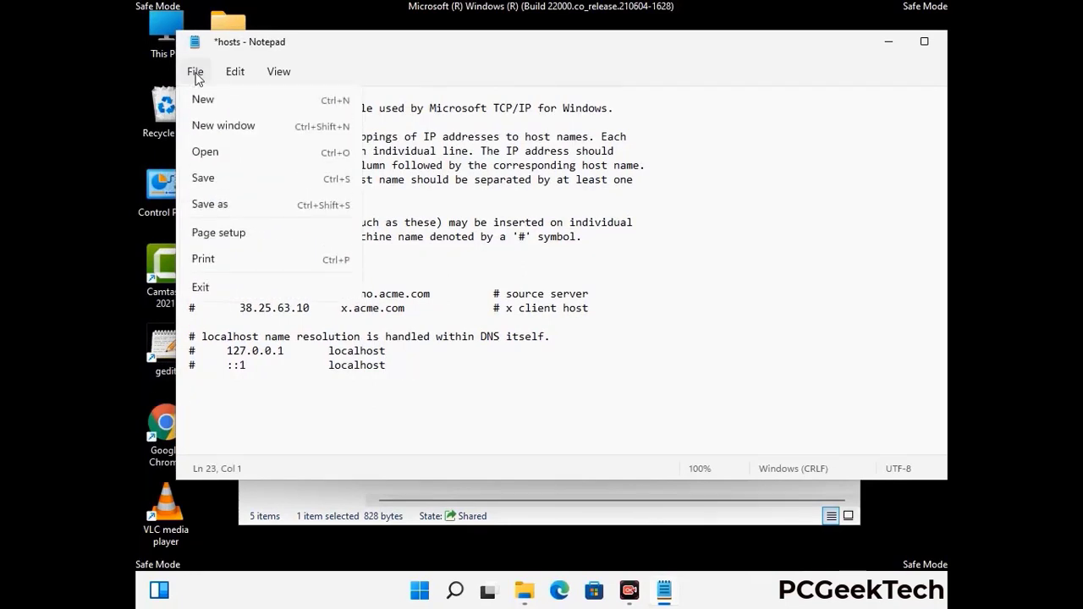
pyautogui.click(202, 180)
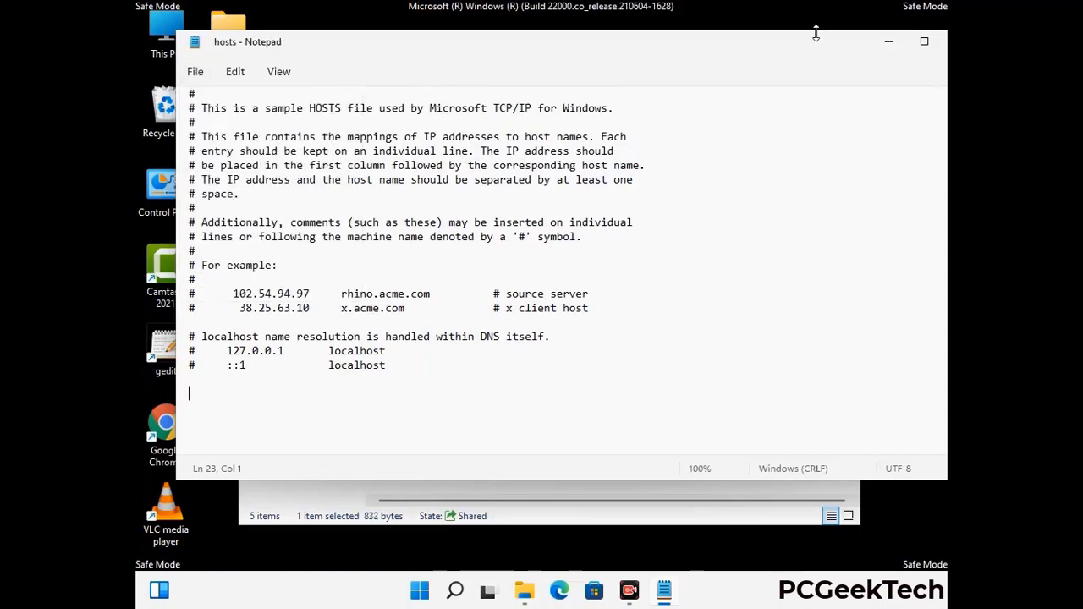
# - Close Notepad and the etc folder window
pyautogui.moveTo(816, 47); pyautogui.dragTo(695, 49)
pyautogui.click(835, 44)
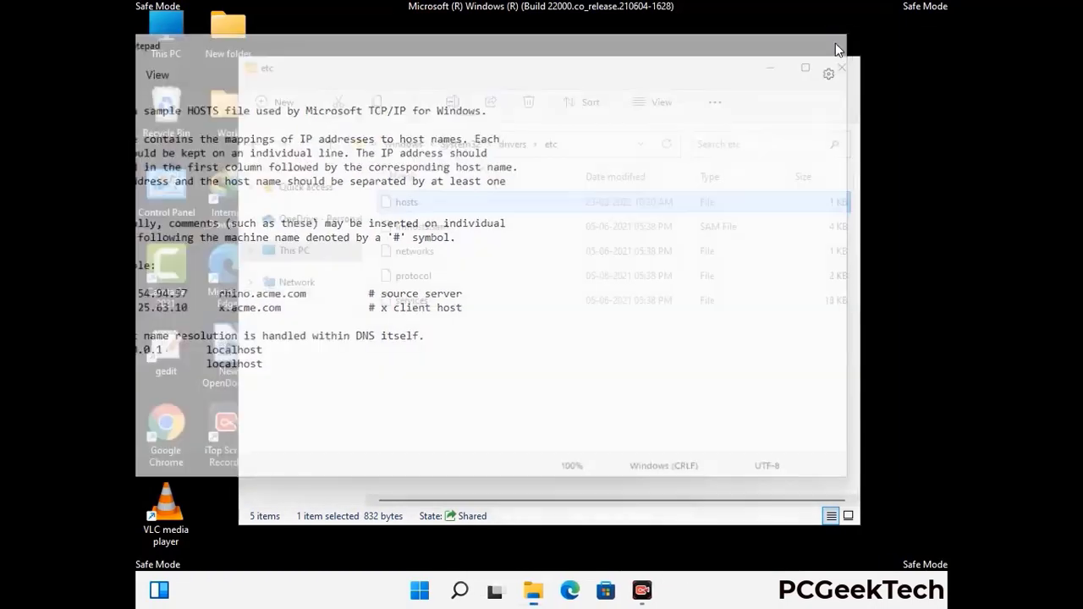
pyautogui.click(844, 62)
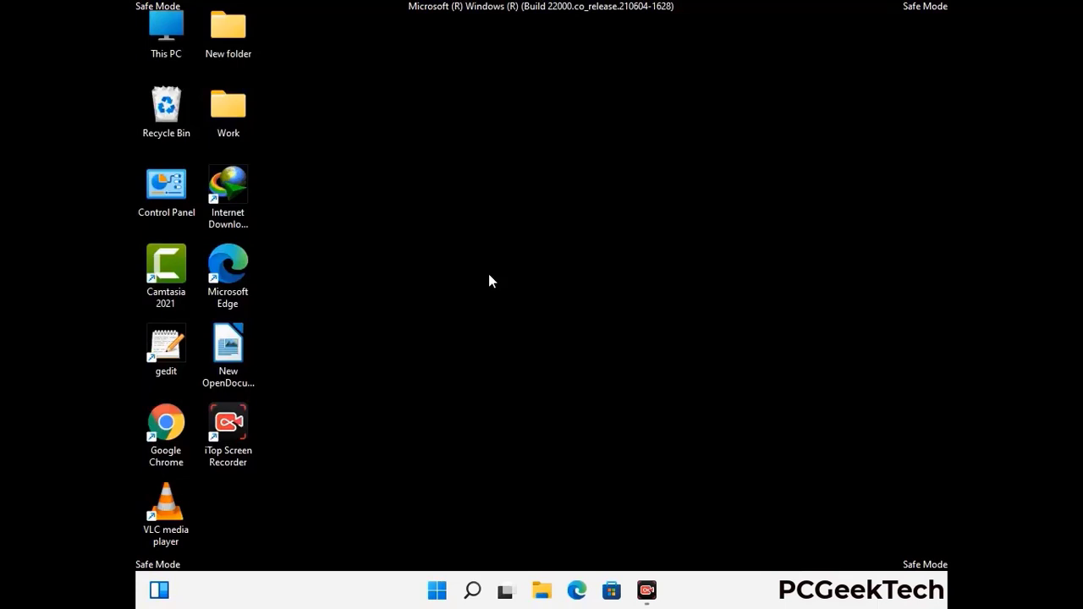
# - Run %appdata% from the Run box to open AppData\Roaming
pyautogui.press('super+r')
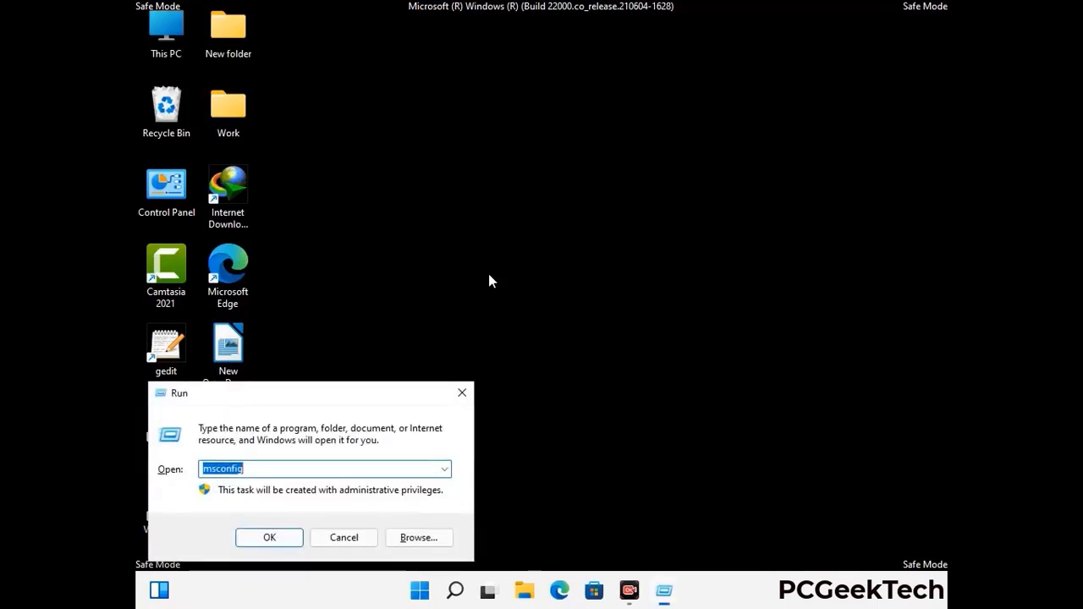
pyautogui.moveTo(309, 389); pyautogui.dragTo(505, 169)
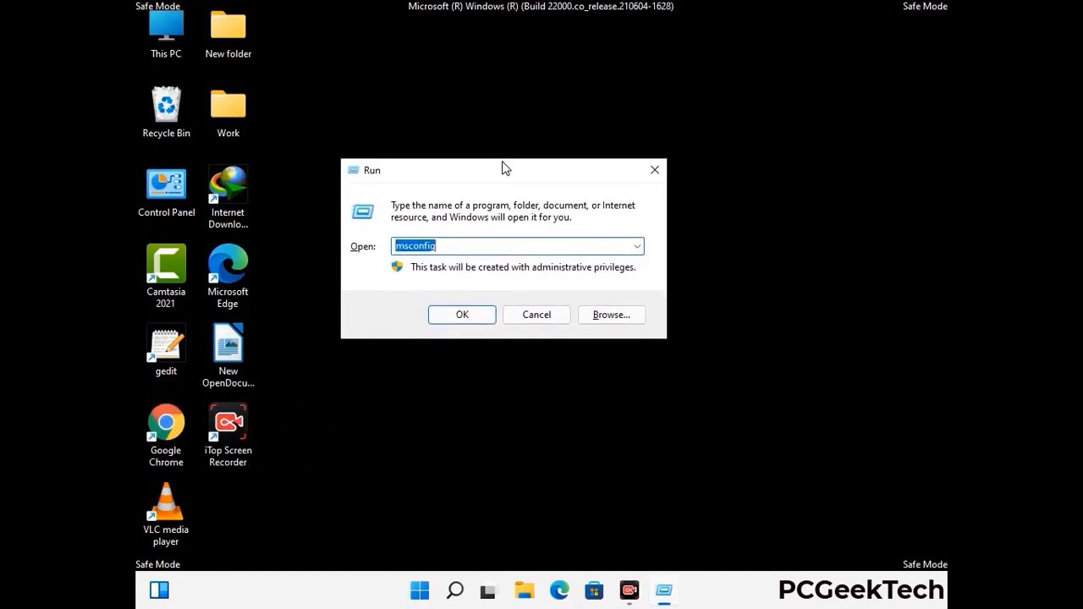
pyautogui.write('%')
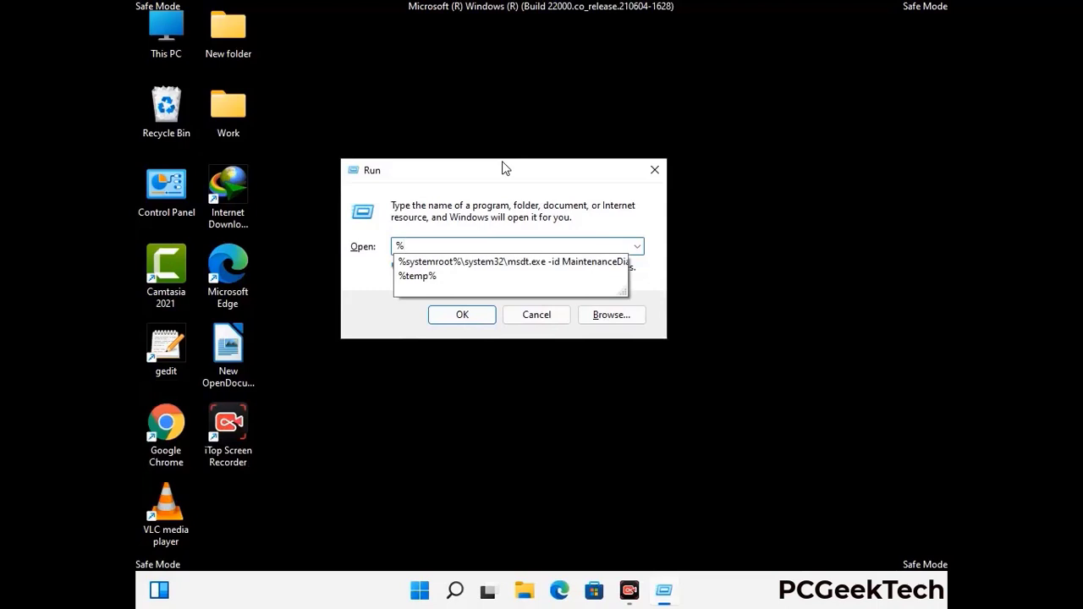
pyautogui.write('appdata%')
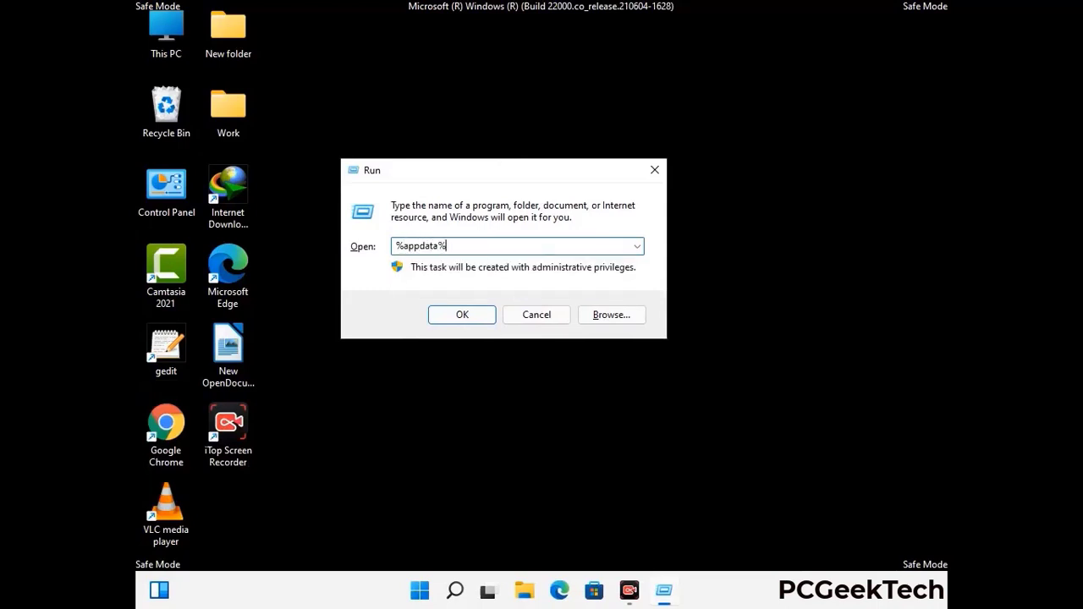
pyautogui.press('Return')
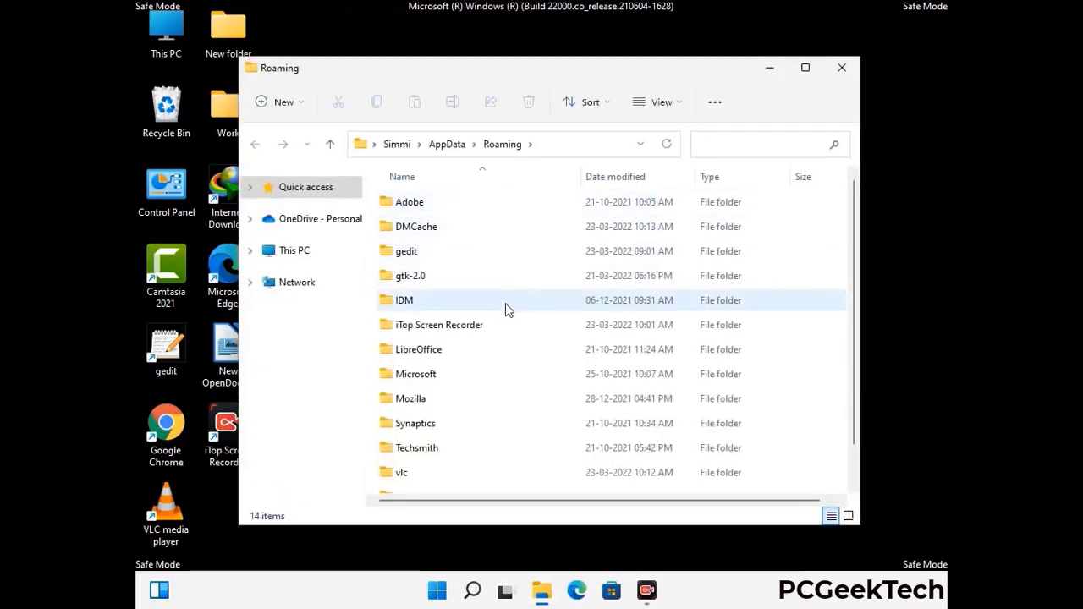
# - Delete the Zoom folder from AppData\Roaming and close File Explorer
pyautogui.scroll(-2, 511, 304)
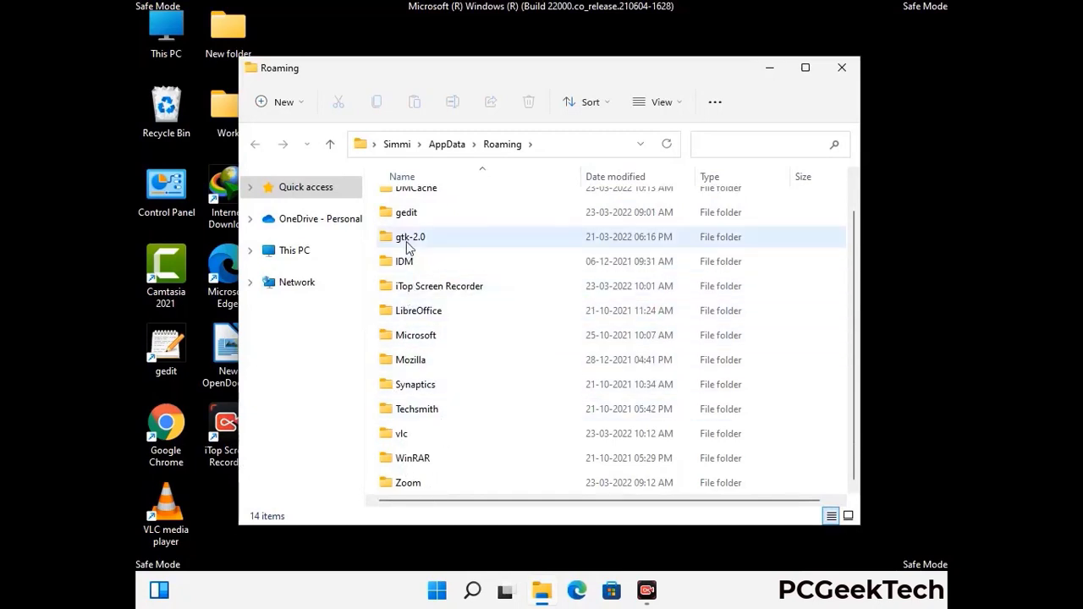
pyautogui.scroll(1, 409, 247)
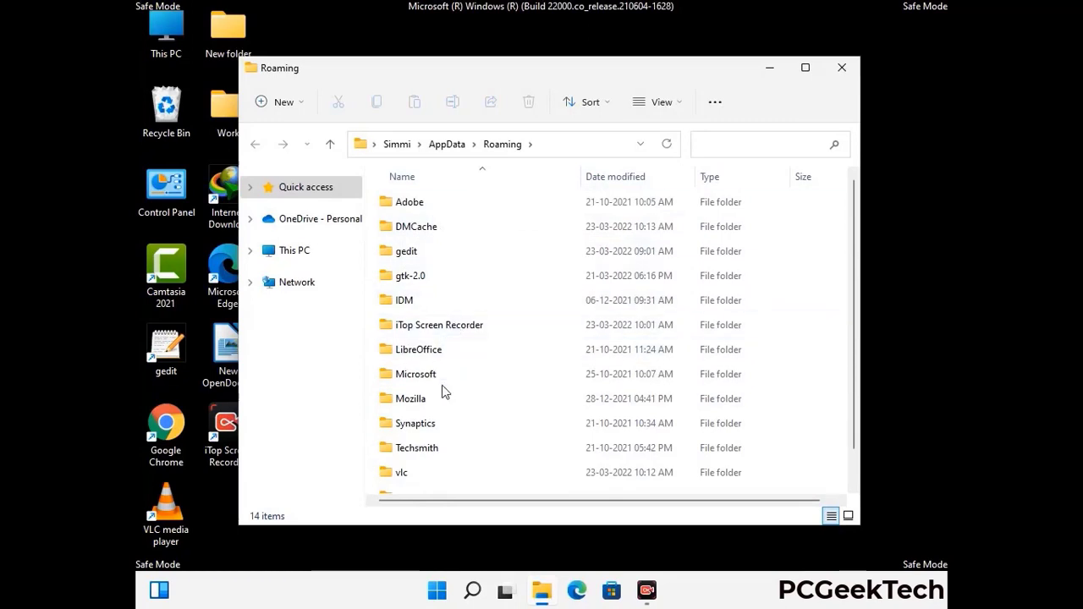
pyautogui.scroll(-1, 444, 396)
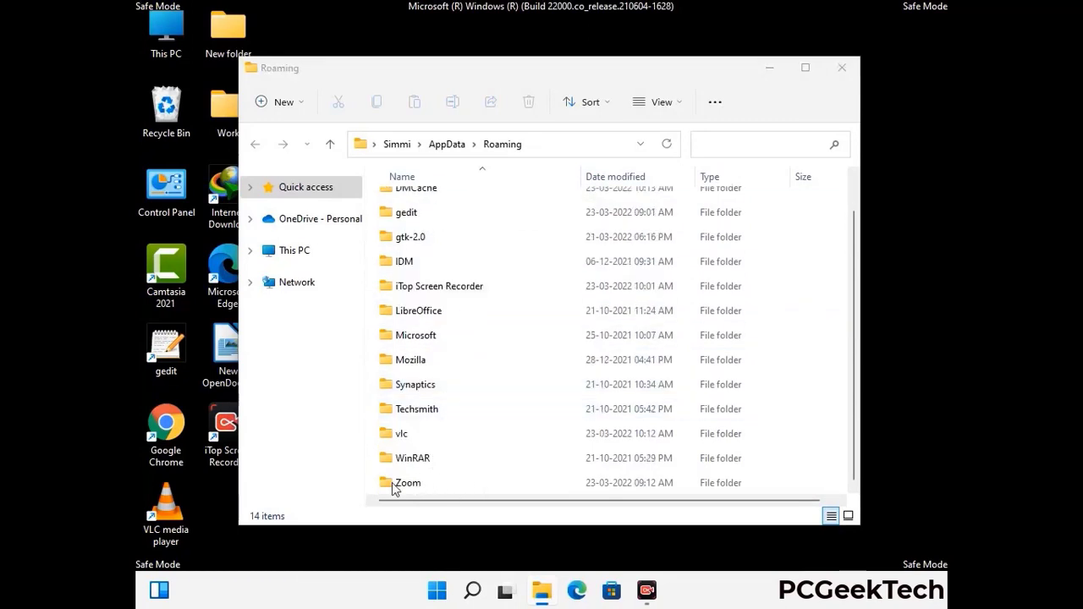
pyautogui.click(606, 481)
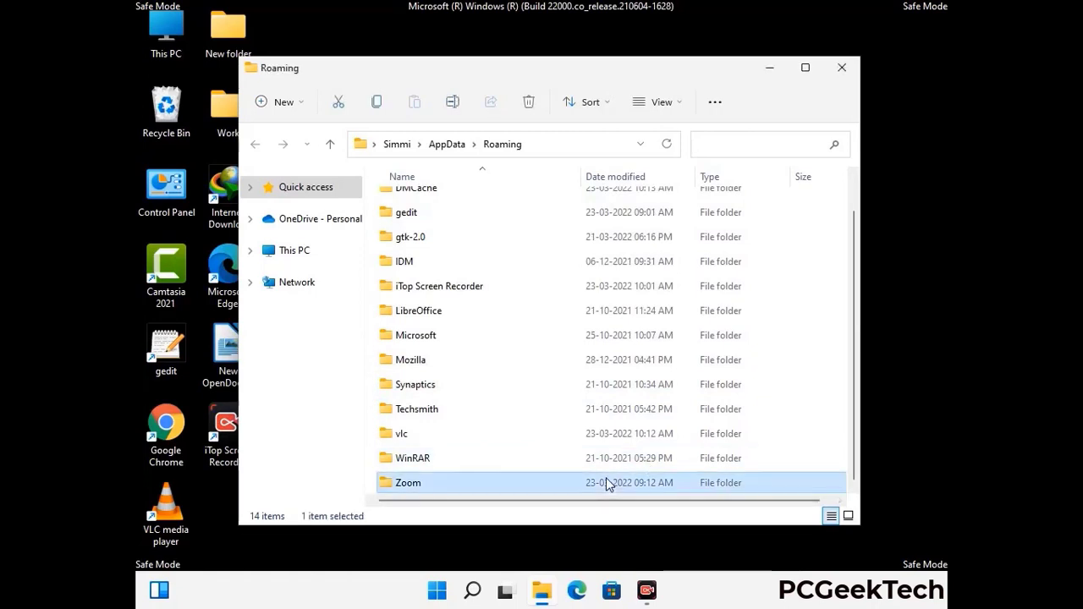
pyautogui.click(536, 111)
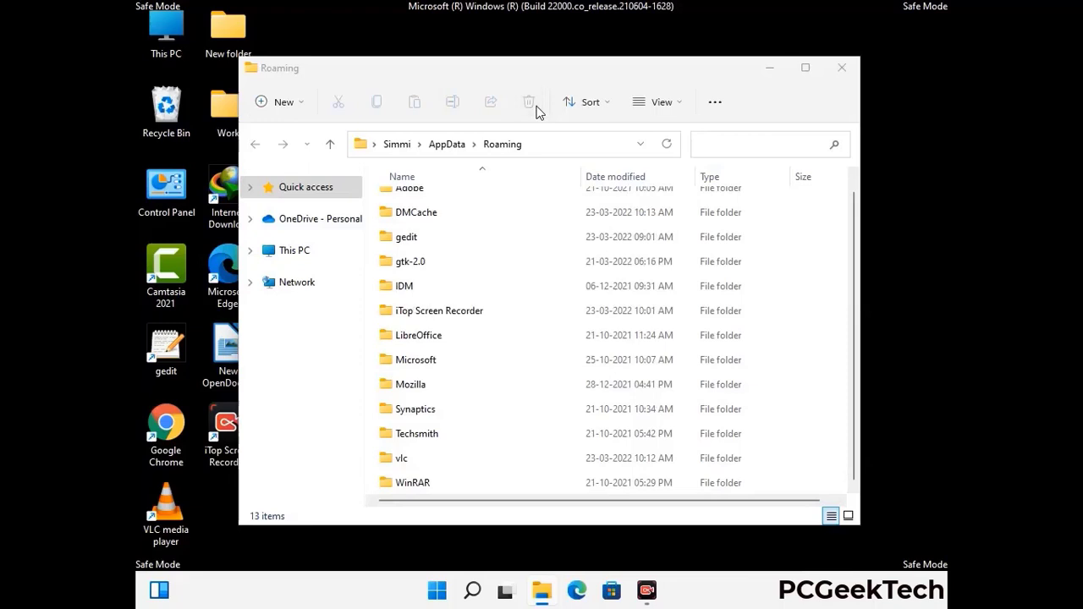
pyautogui.click(840, 71)
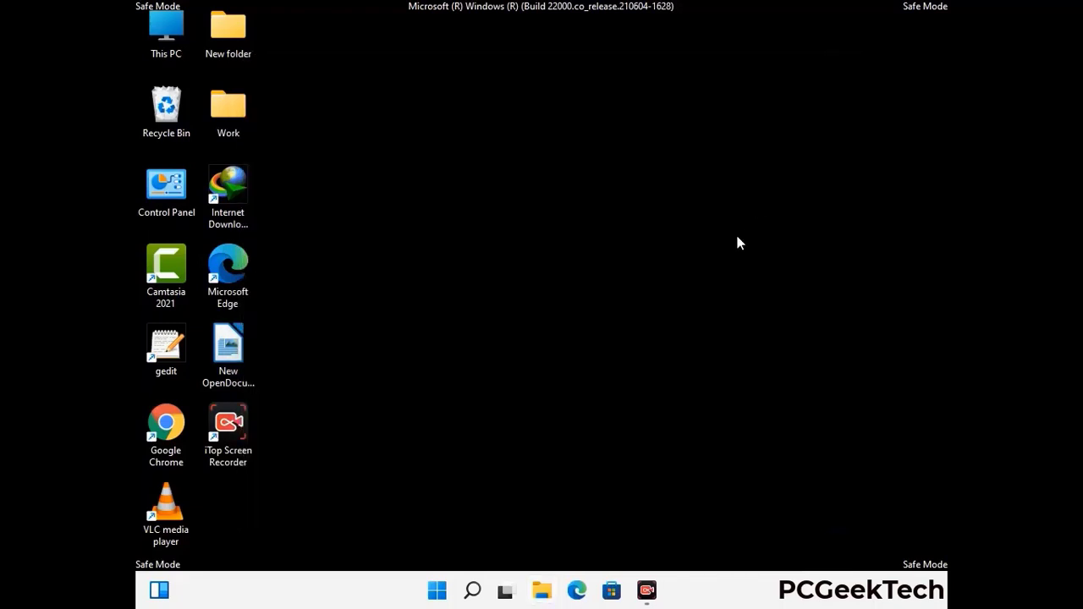
# - Run %LocalAppData% from the Run box to open AppData\Local
pyautogui.press('super+r')
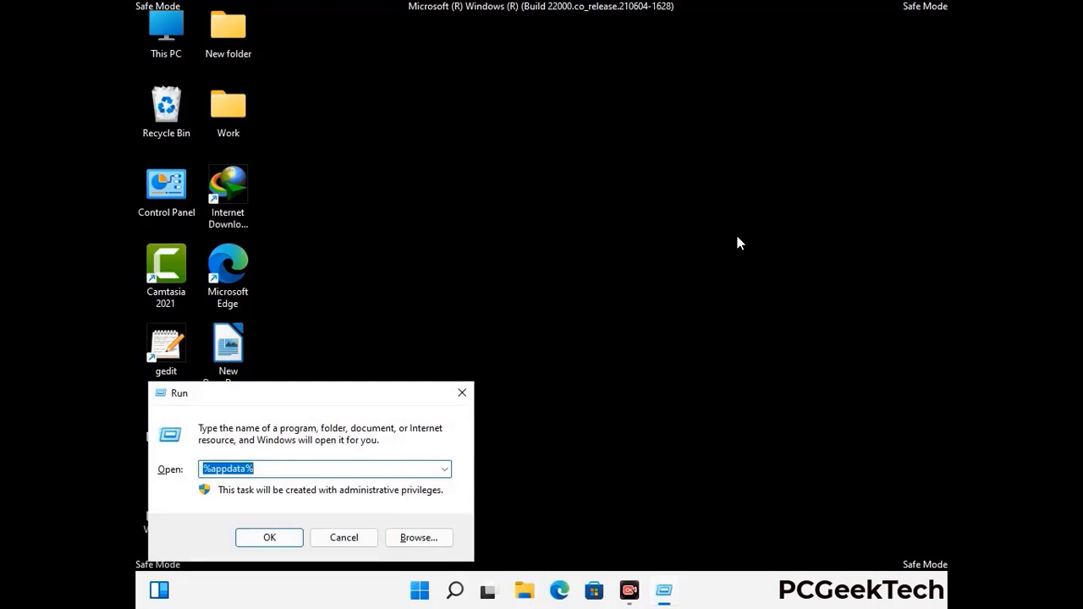
pyautogui.moveTo(339, 403); pyautogui.dragTo(568, 214)
pyautogui.write('%Local')
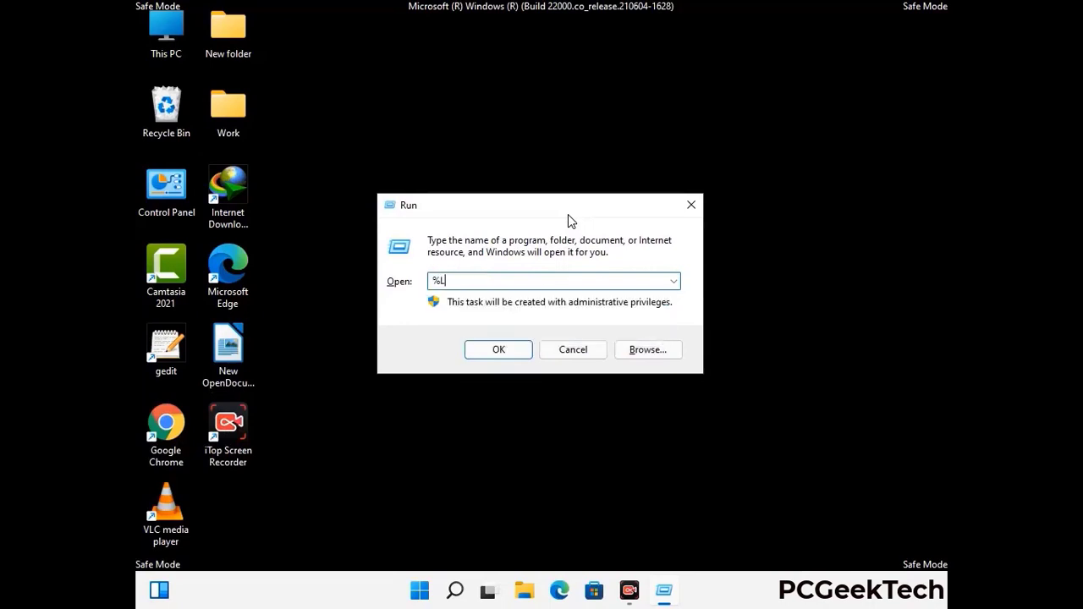
pyautogui.write('App')
pyautogui.press('Return')
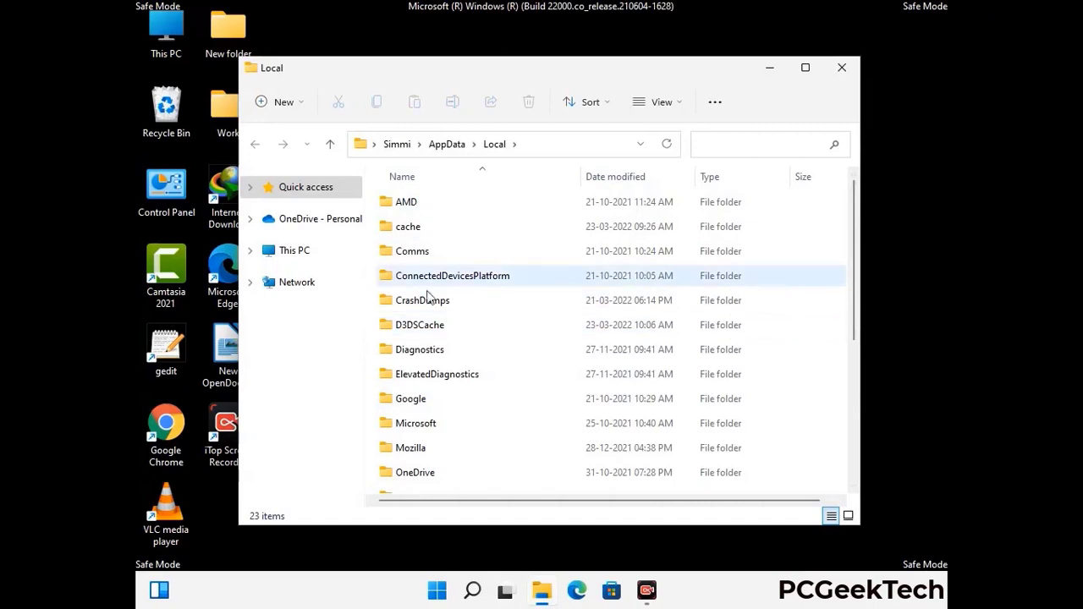
# - Delete the Mozilla folder from AppData\Local and close the Explorer window
pyautogui.scroll(-1, 452, 380)
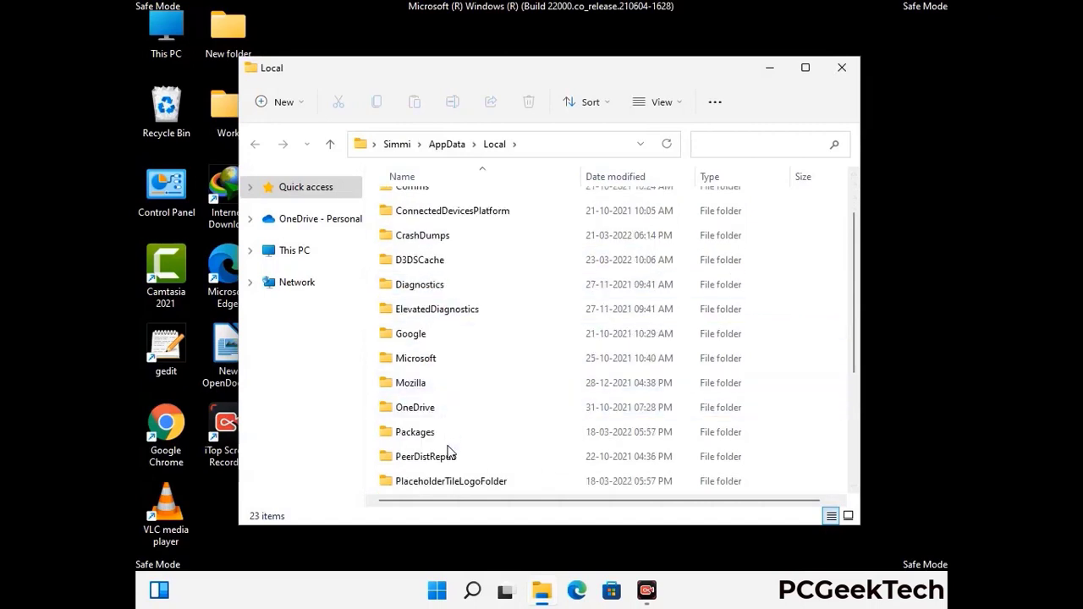
pyautogui.click(422, 386)
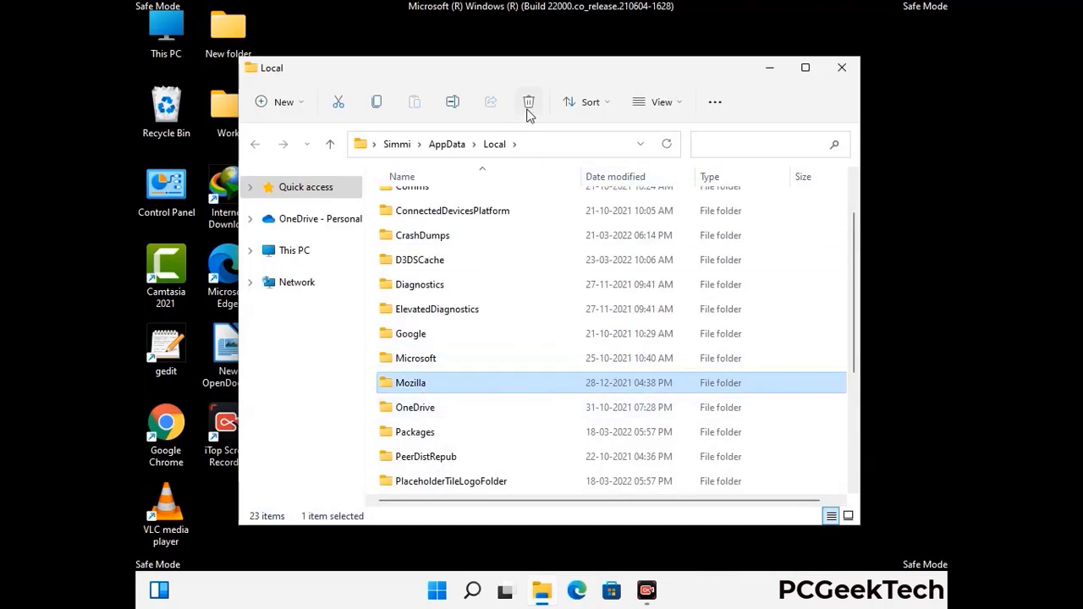
pyautogui.click(528, 104)
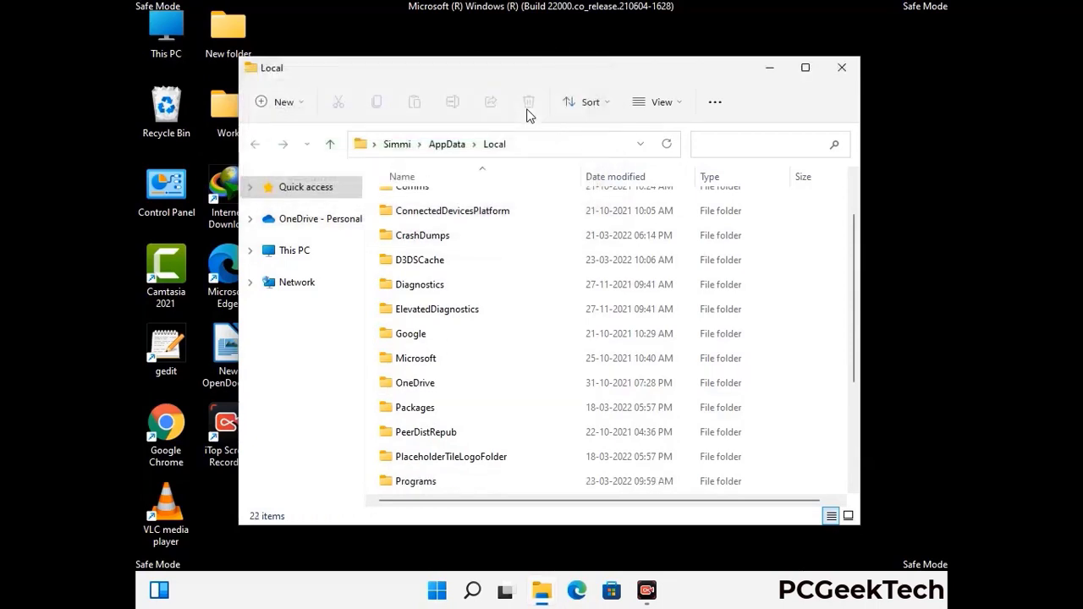
pyautogui.click(842, 70)
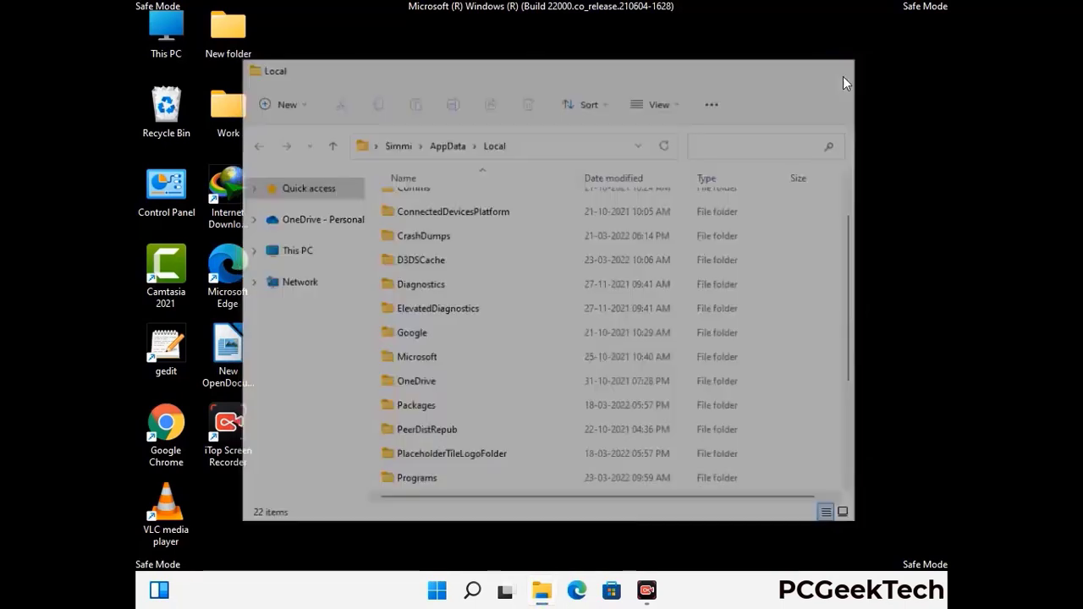
# - Run %ProgramData% from the Run box to open C:\ProgramData
pyautogui.press('super+r')
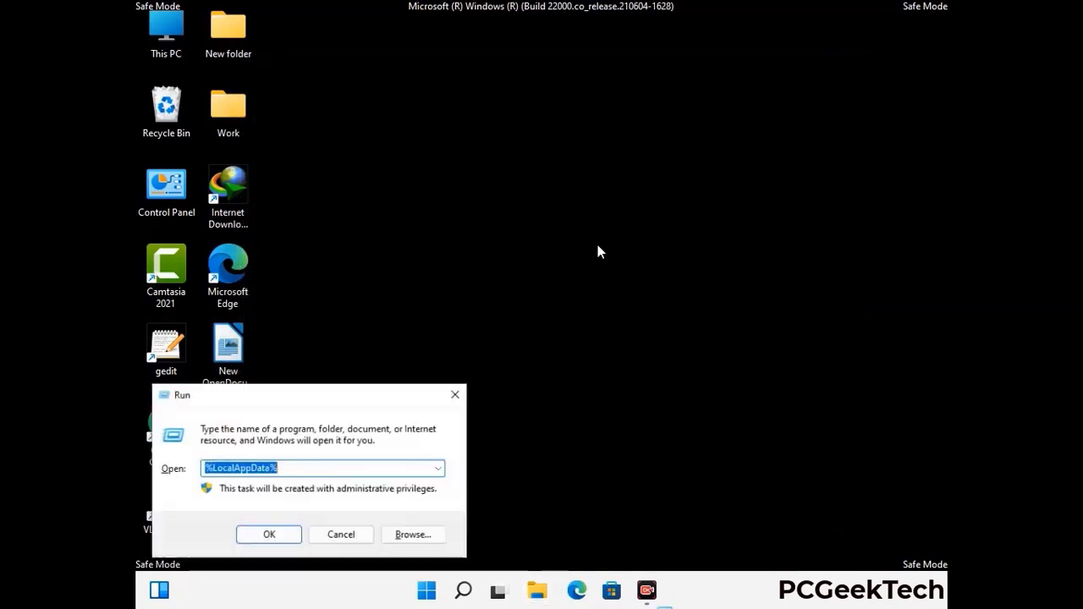
pyautogui.moveTo(275, 401); pyautogui.dragTo(495, 223)
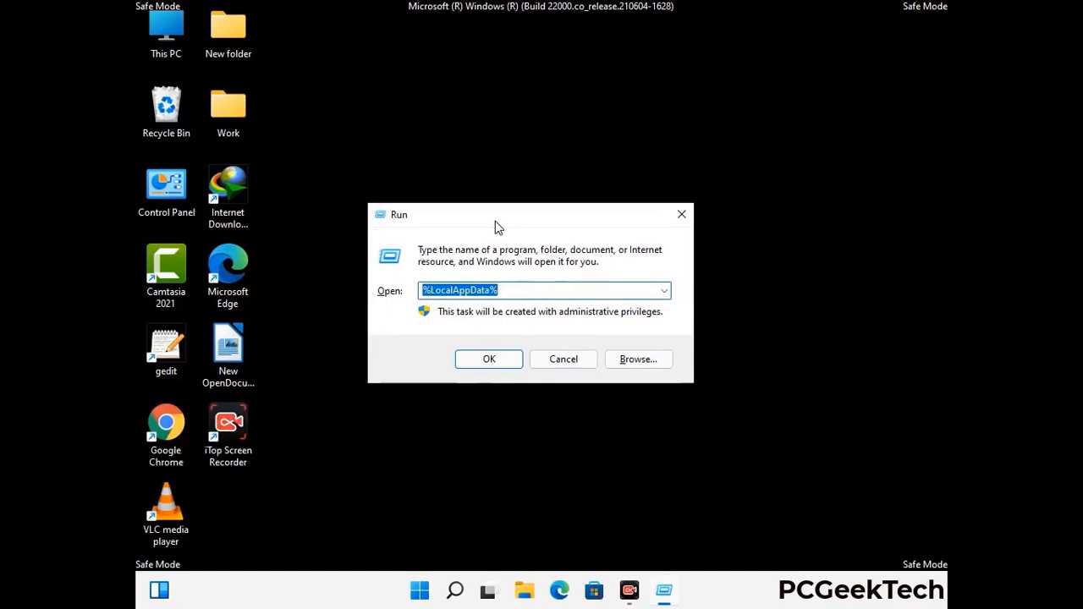
pyautogui.write('%')
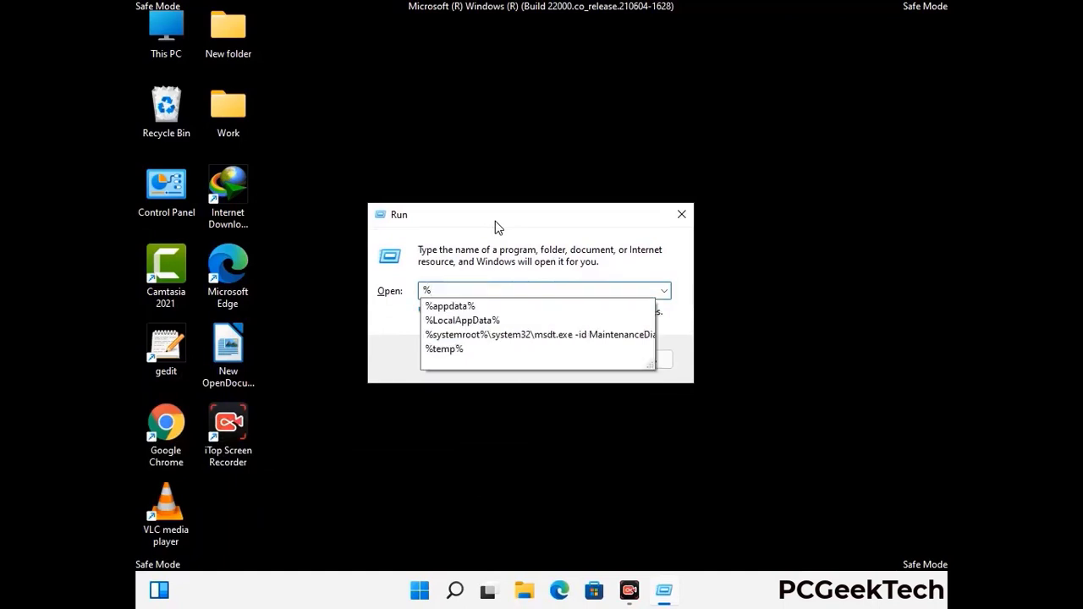
pyautogui.write('ProgramData%')
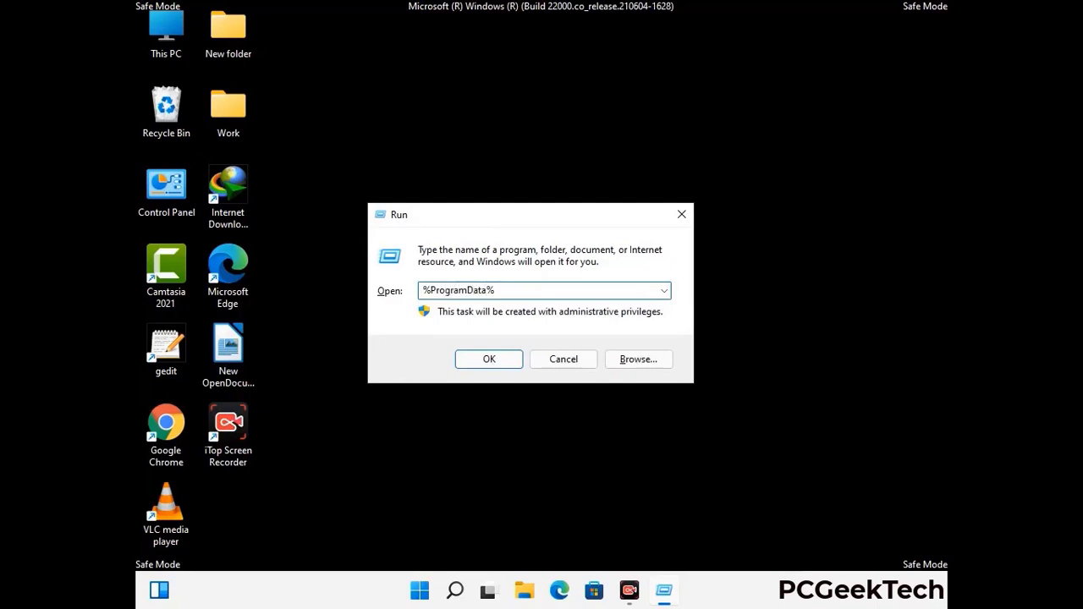
pyautogui.press('Return')
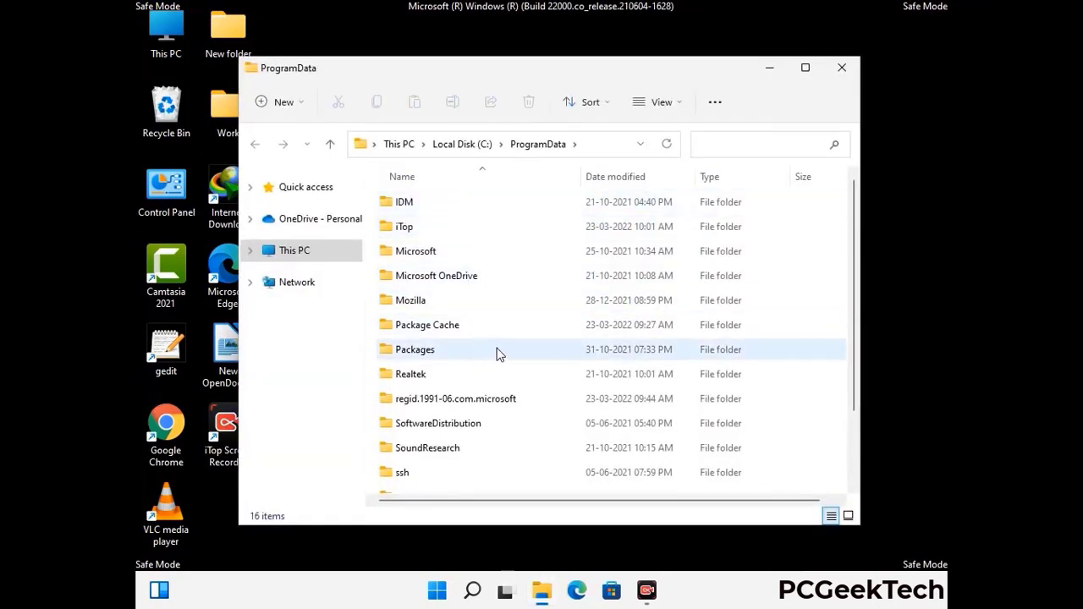
# - Delete the leftover Mozilla folder from C:\ProgramData and close the Explorer window
pyautogui.scroll(-1, 498, 357)
pyautogui.scroll(-1, 497, 372)
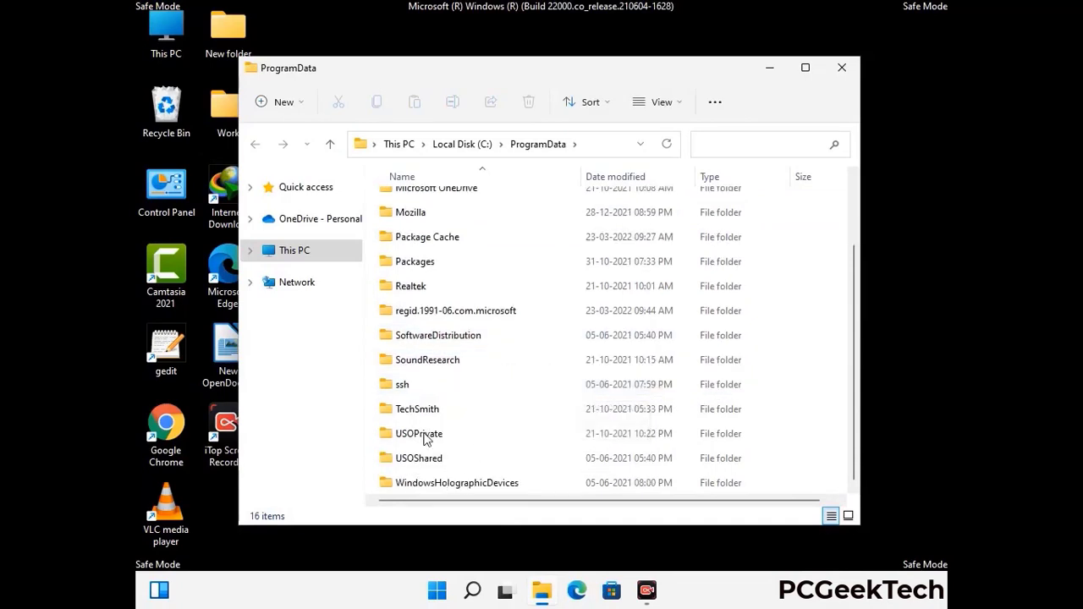
pyautogui.click(415, 212)
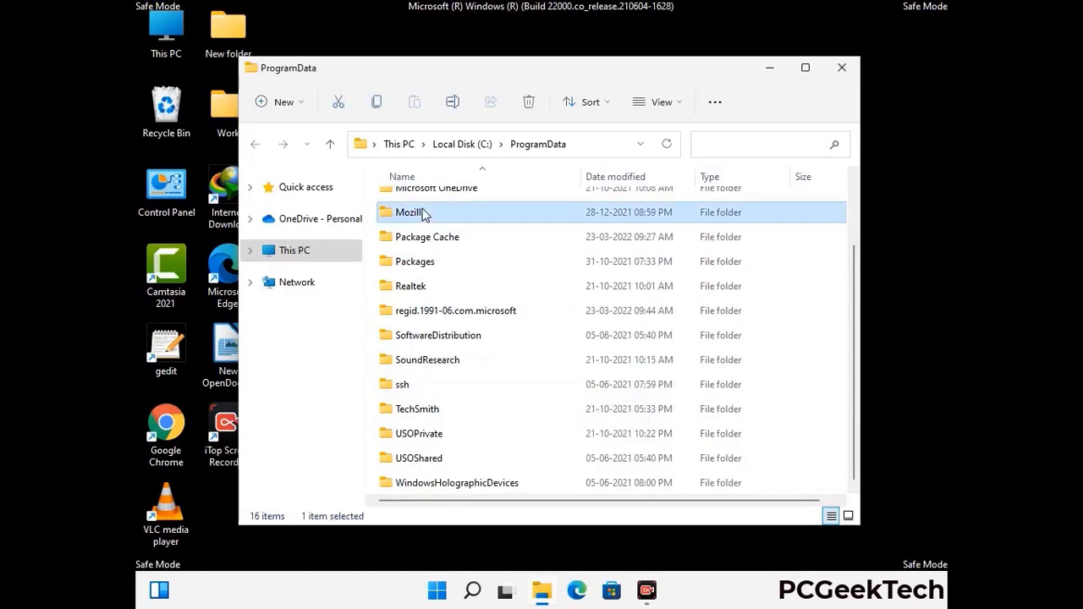
pyautogui.click(529, 101)
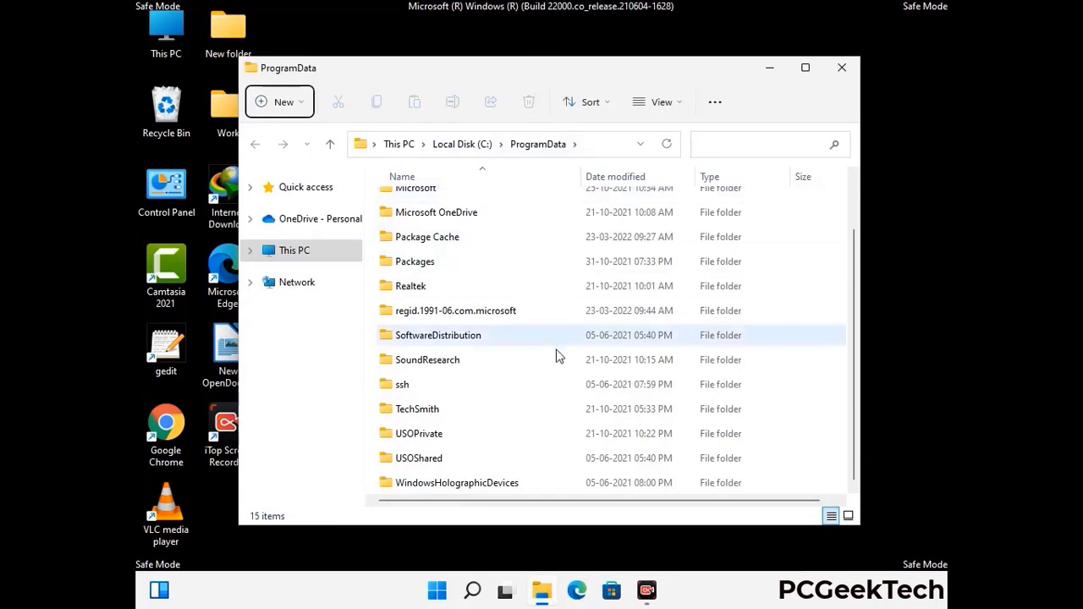
pyautogui.scroll(2, 557, 357)
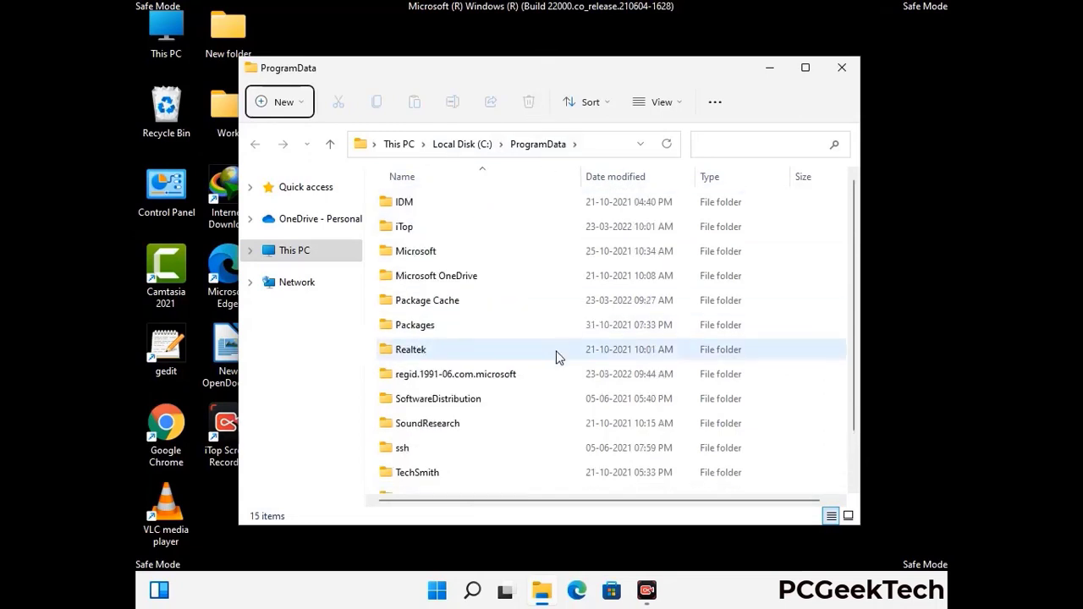
pyautogui.click(850, 71)
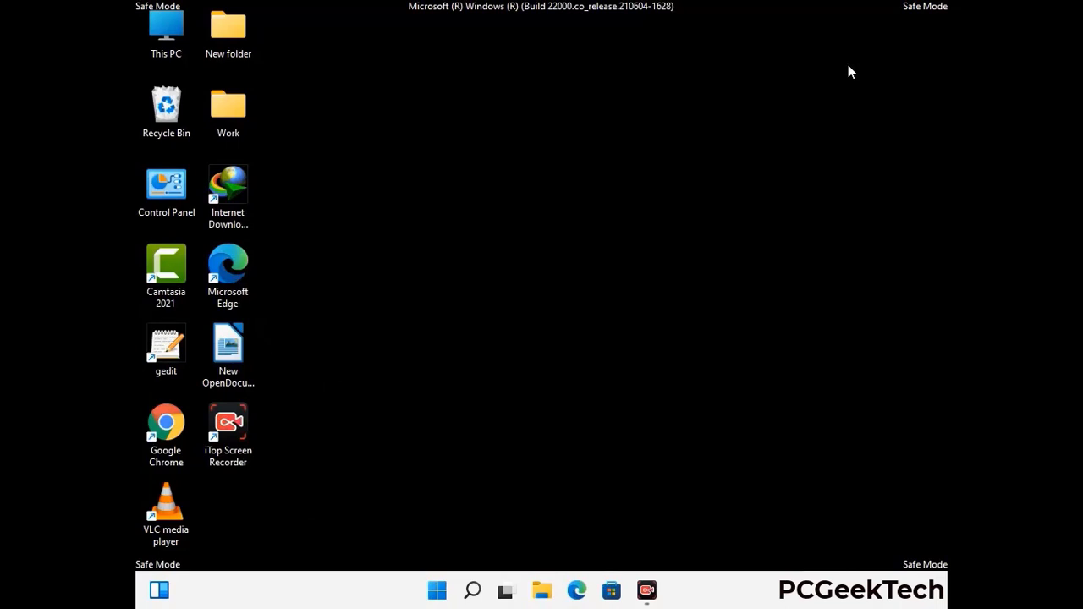
# - Run %WinDir% to open the C:\Windows folder in File Explorer
pyautogui.press('super+r')
pyautogui.moveTo(353, 392); pyautogui.dragTo(564, 218)
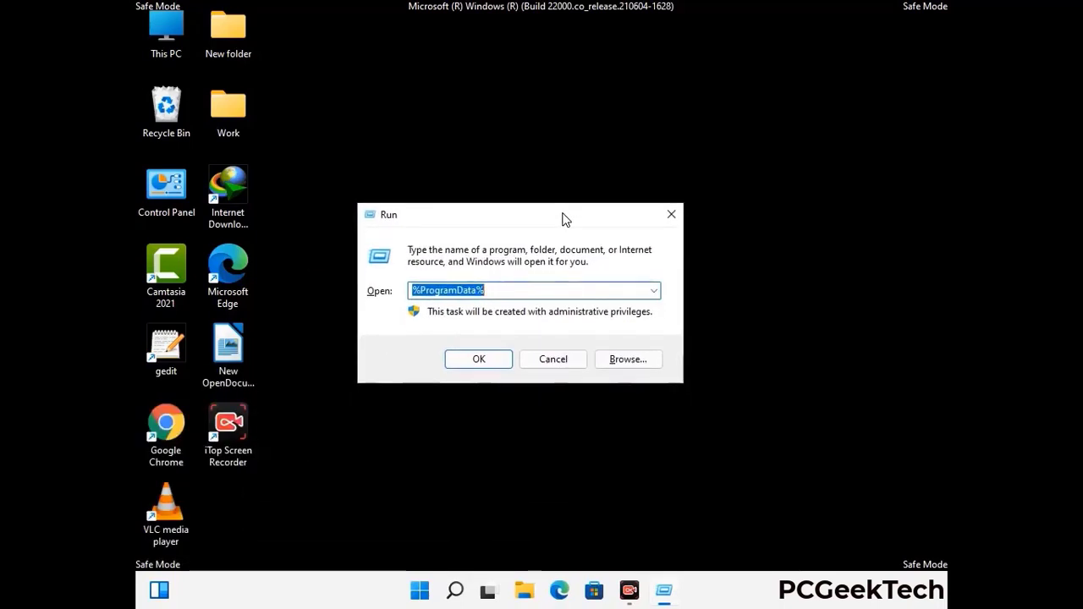
pyautogui.write('%Wi')
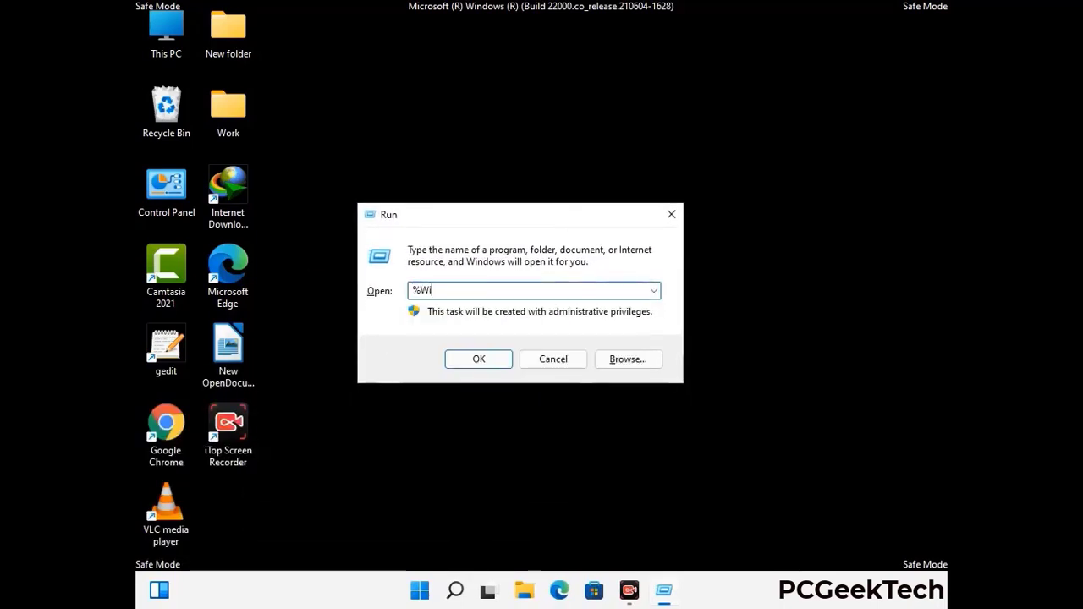
pyautogui.write('nDir%')
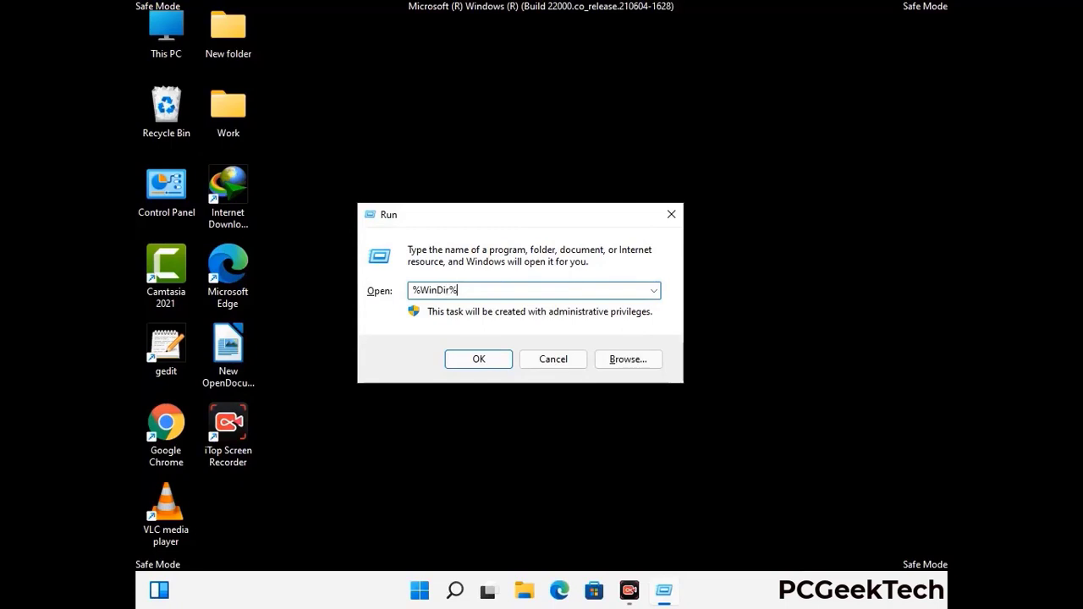
pyautogui.press('Return')
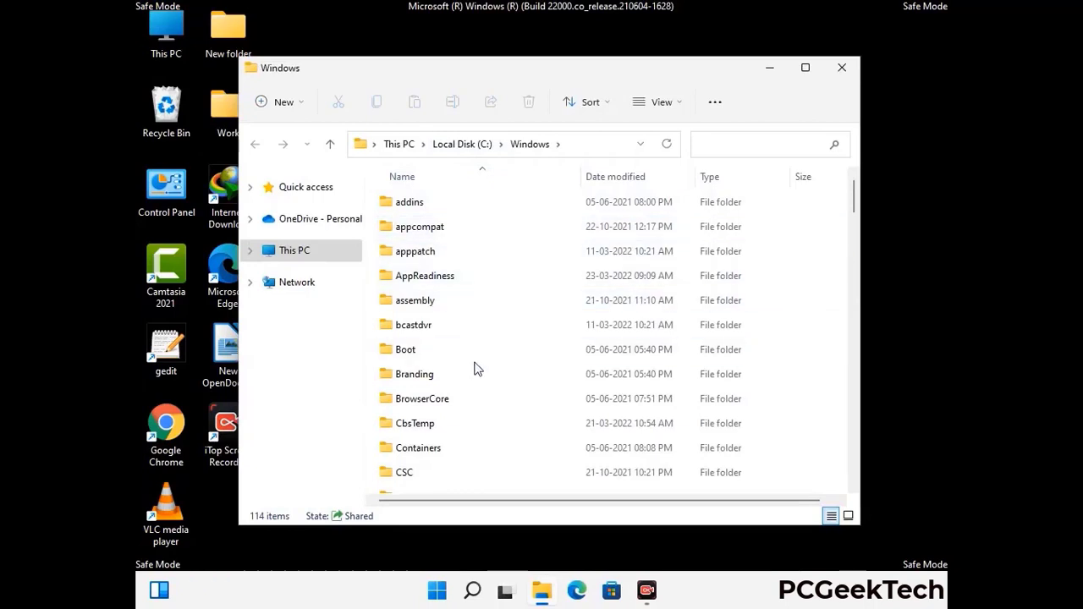
# - Scroll through the 114 items in C:\Windows, then close the window
pyautogui.scroll(-1, 474, 372)
pyautogui.scroll(-3, 476, 376)
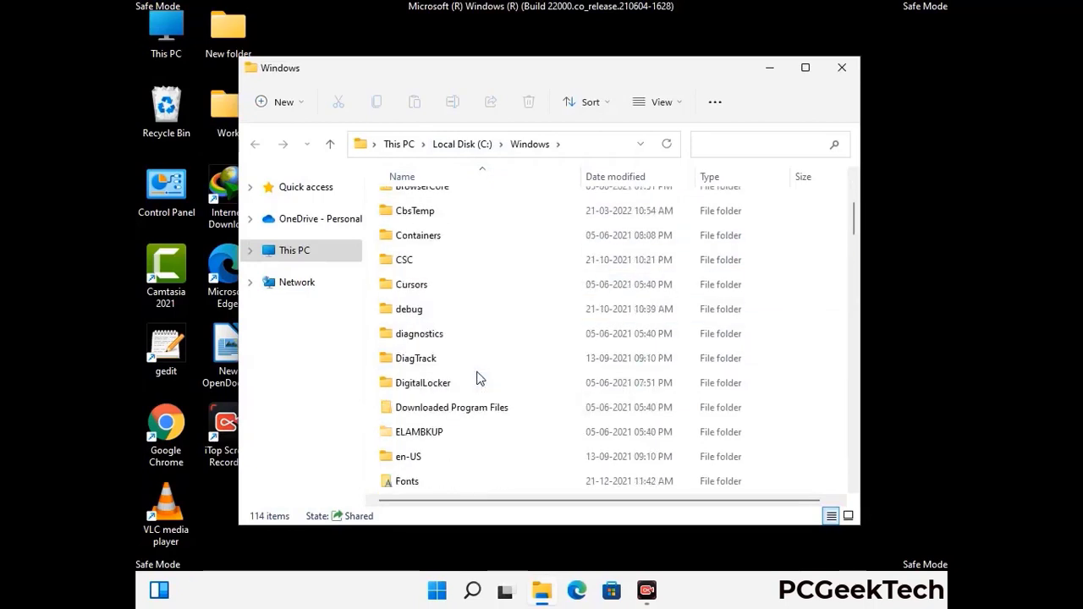
pyautogui.scroll(-5, 477, 381)
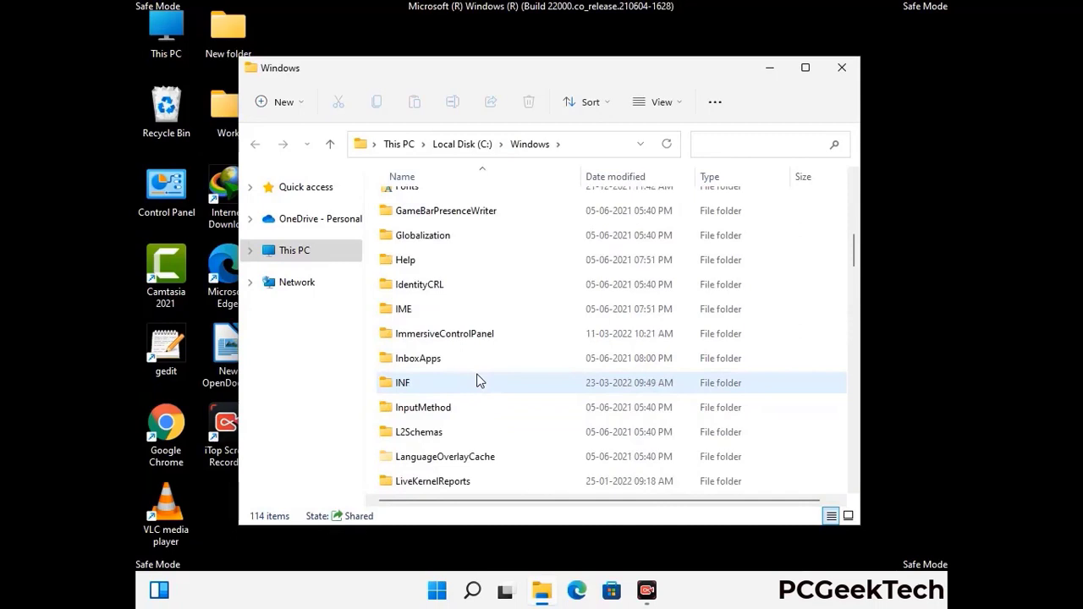
pyautogui.scroll(-4, 477, 382)
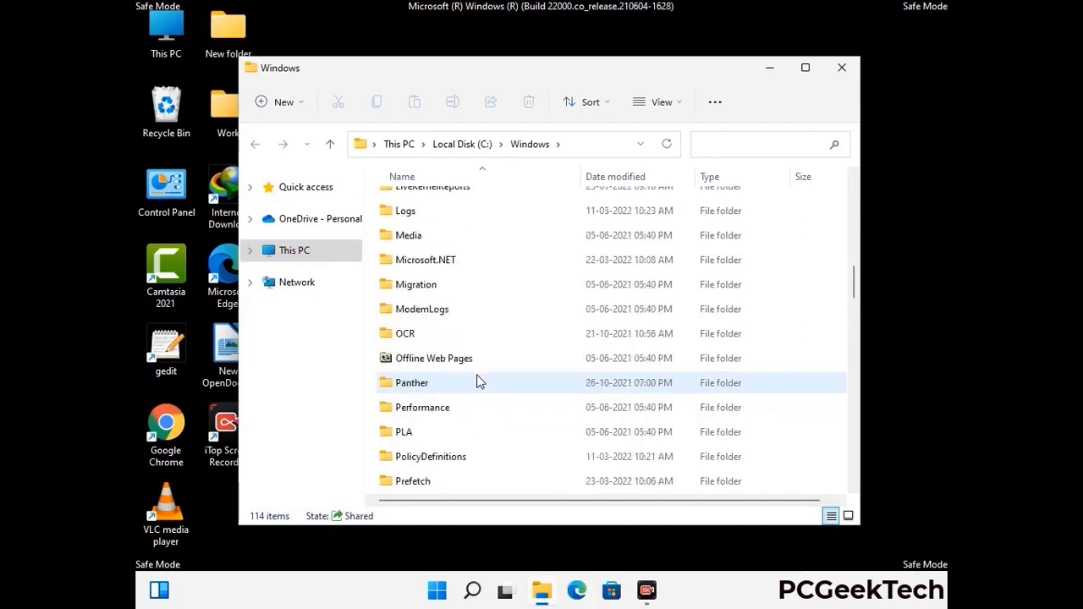
pyautogui.scroll(-6, 476, 383)
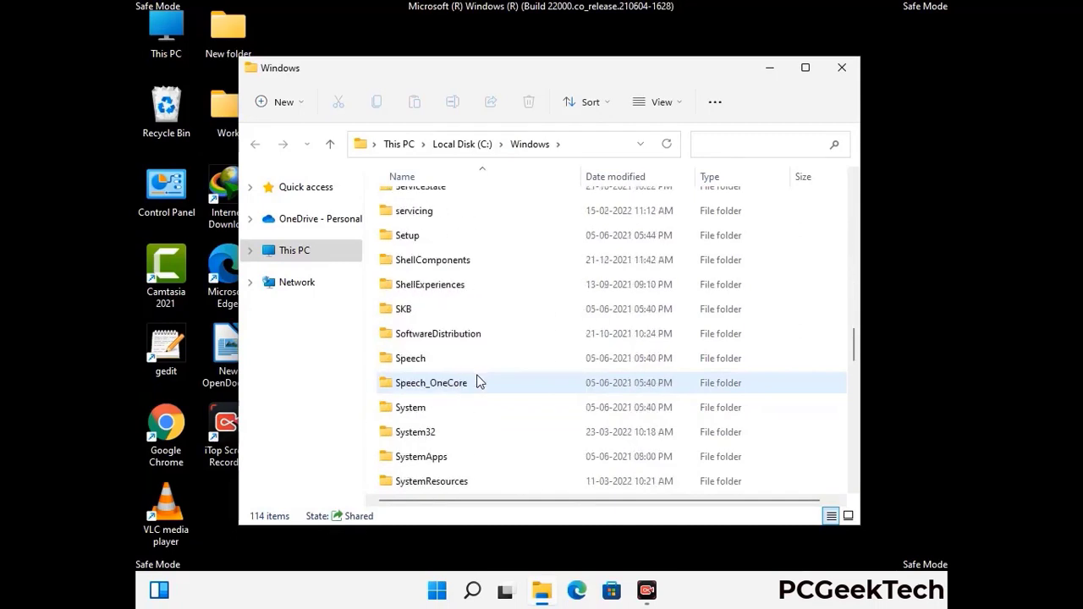
pyautogui.scroll(-8, 477, 383)
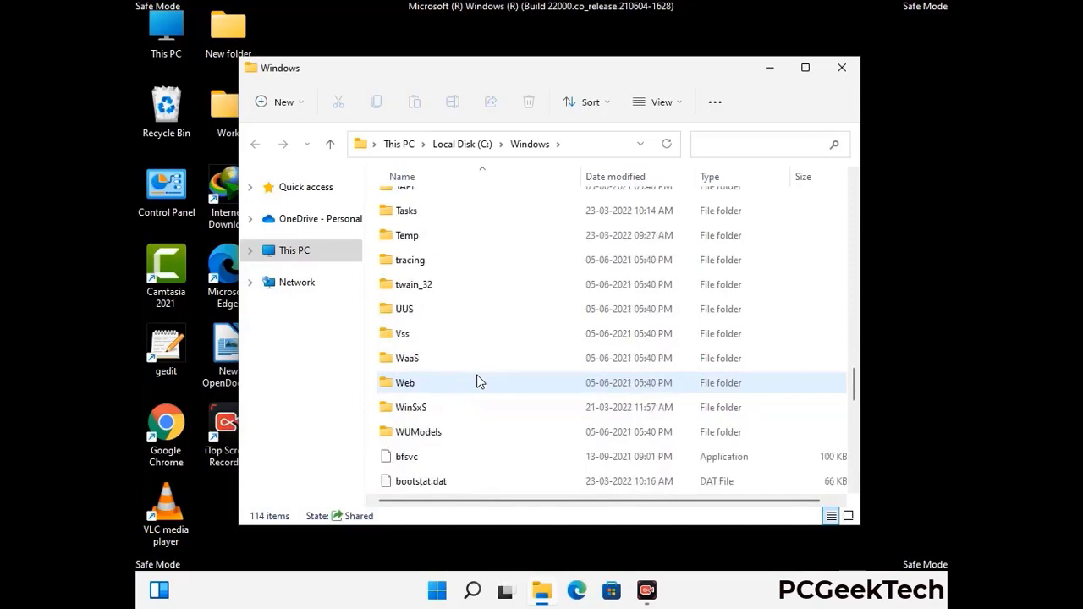
pyautogui.scroll(-8, 476, 382)
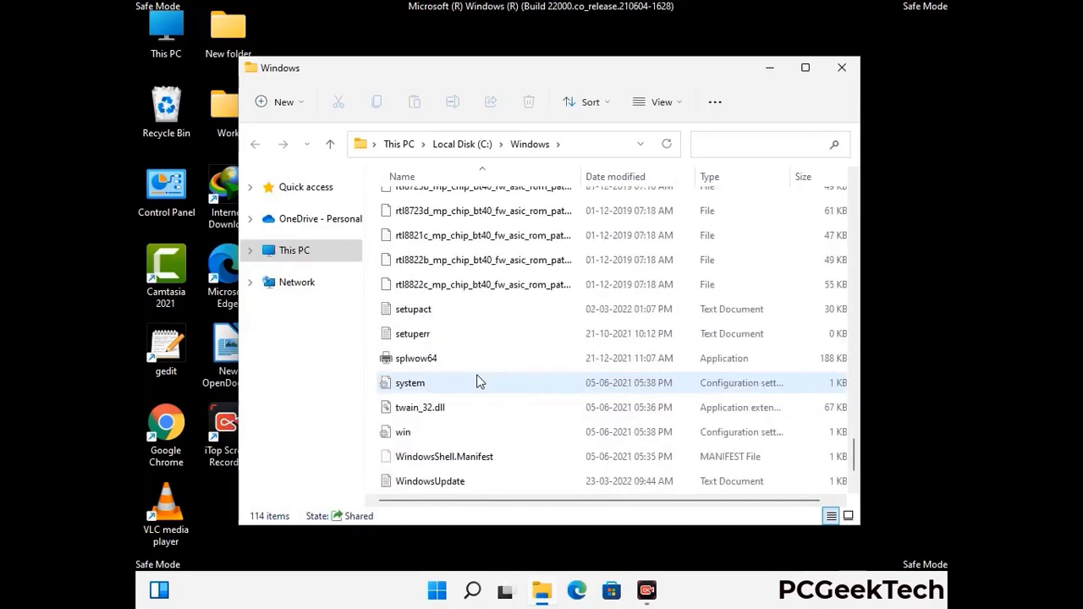
pyautogui.scroll(10, 476, 383)
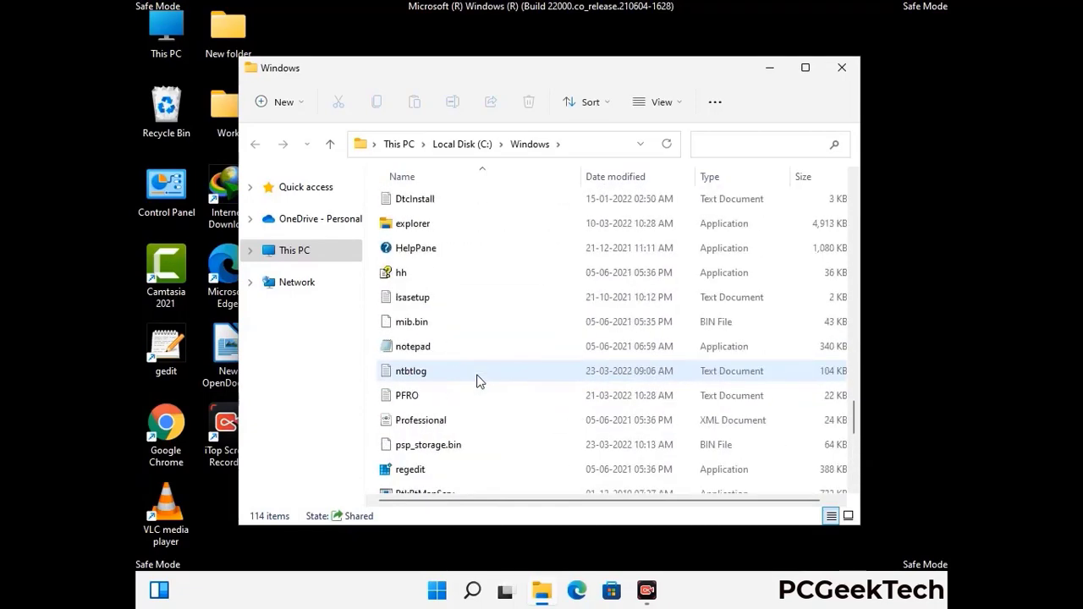
pyautogui.scroll(3, 477, 381)
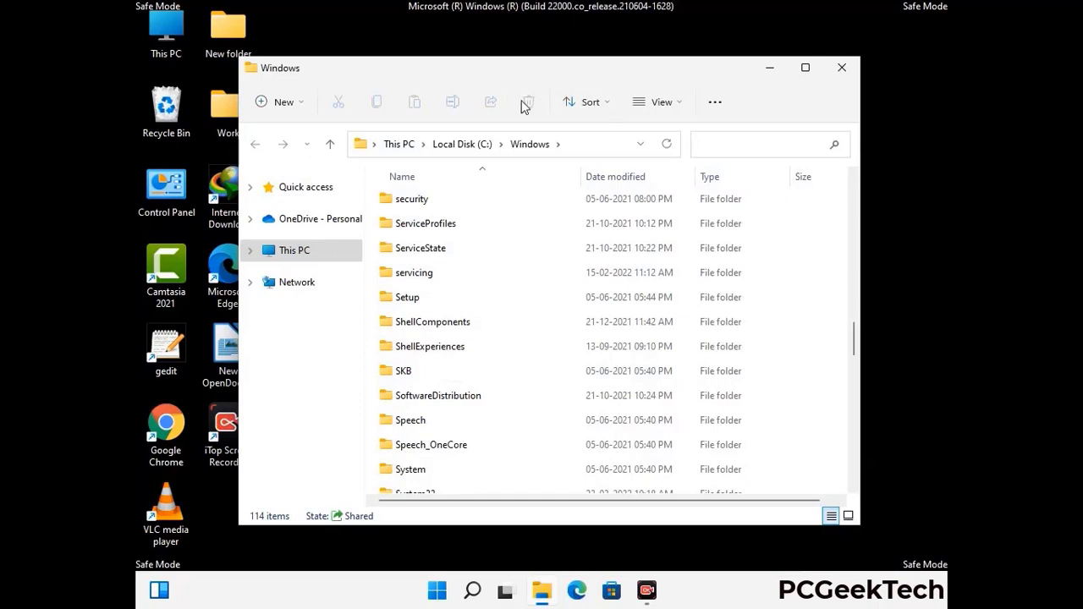
pyautogui.click(848, 68)
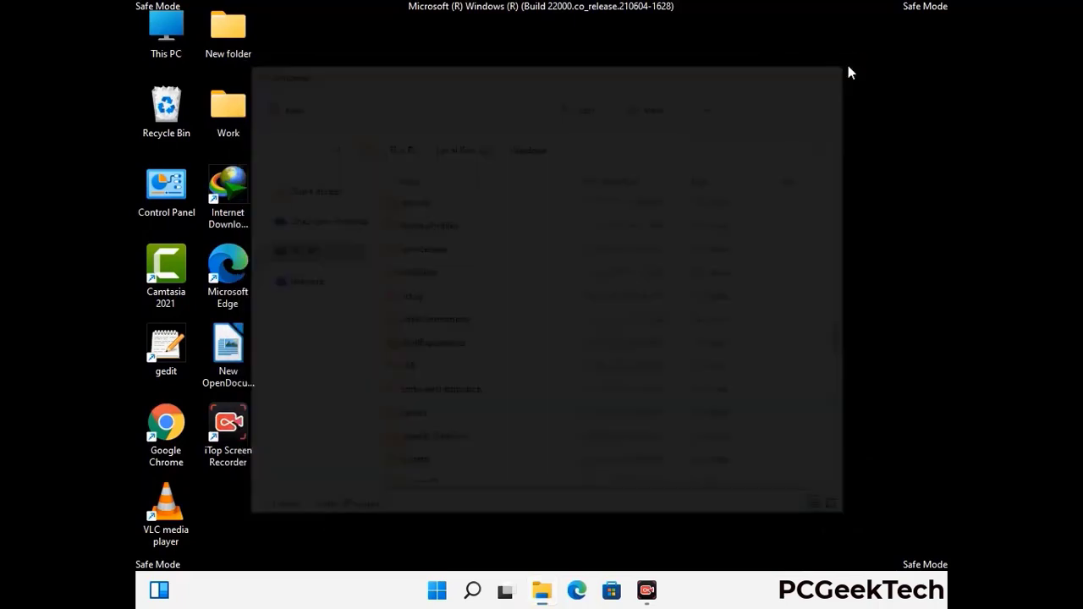
# - Open the user's AppData\Local\Temp folder by running %temp%
pyautogui.press('super+r')
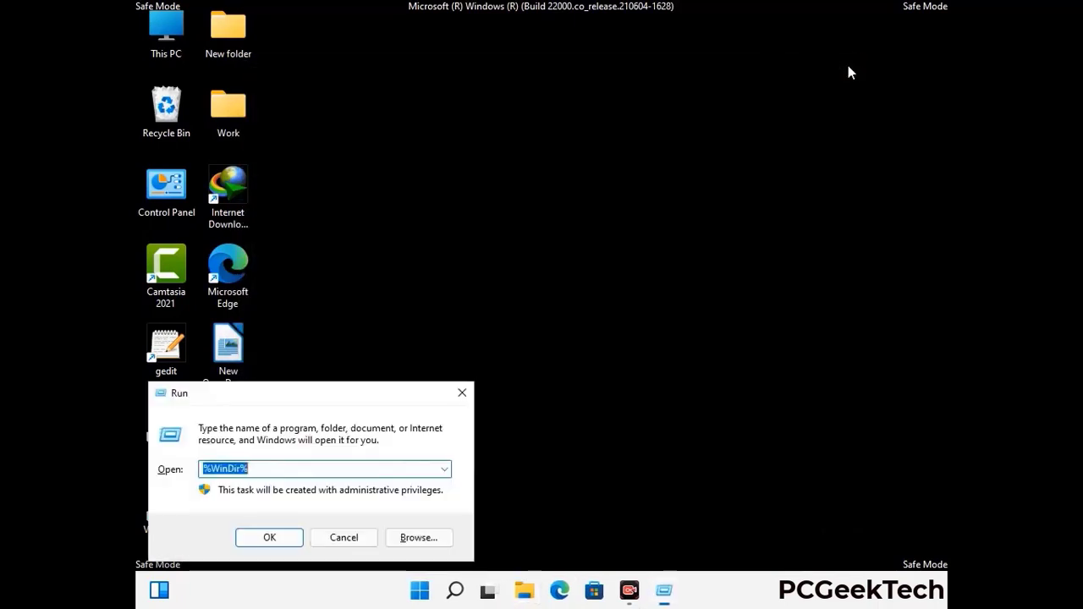
pyautogui.moveTo(361, 398); pyautogui.dragTo(615, 144)
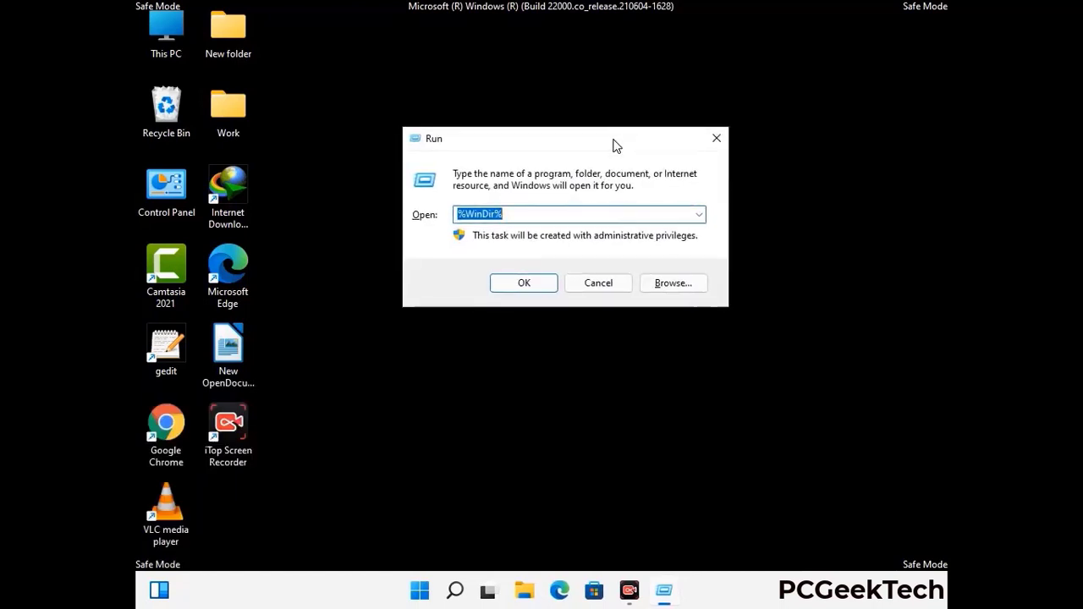
pyautogui.write('%temp%')
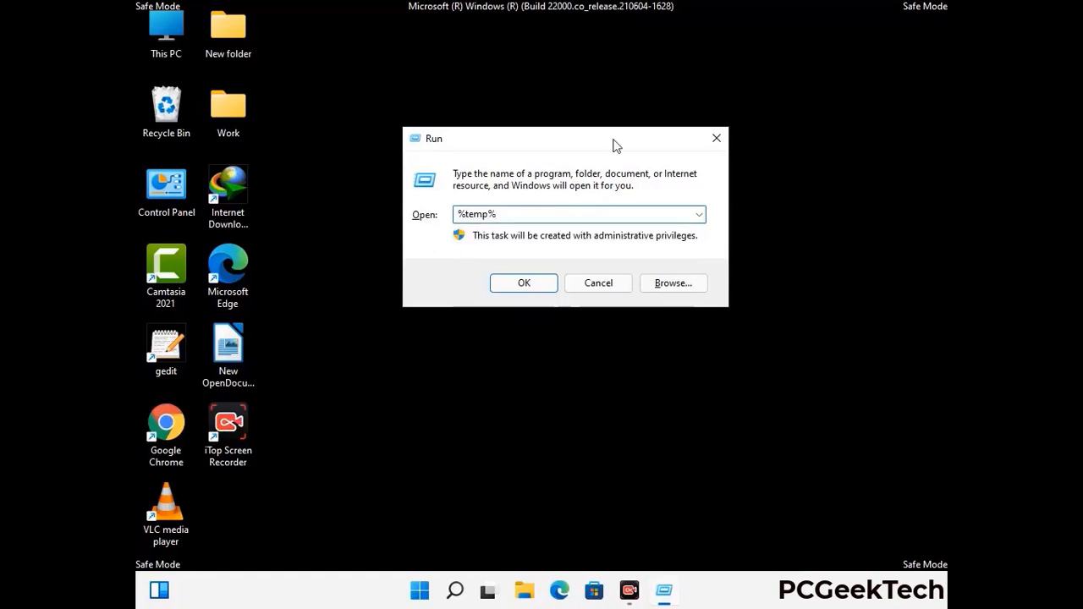
pyautogui.click(541, 282)
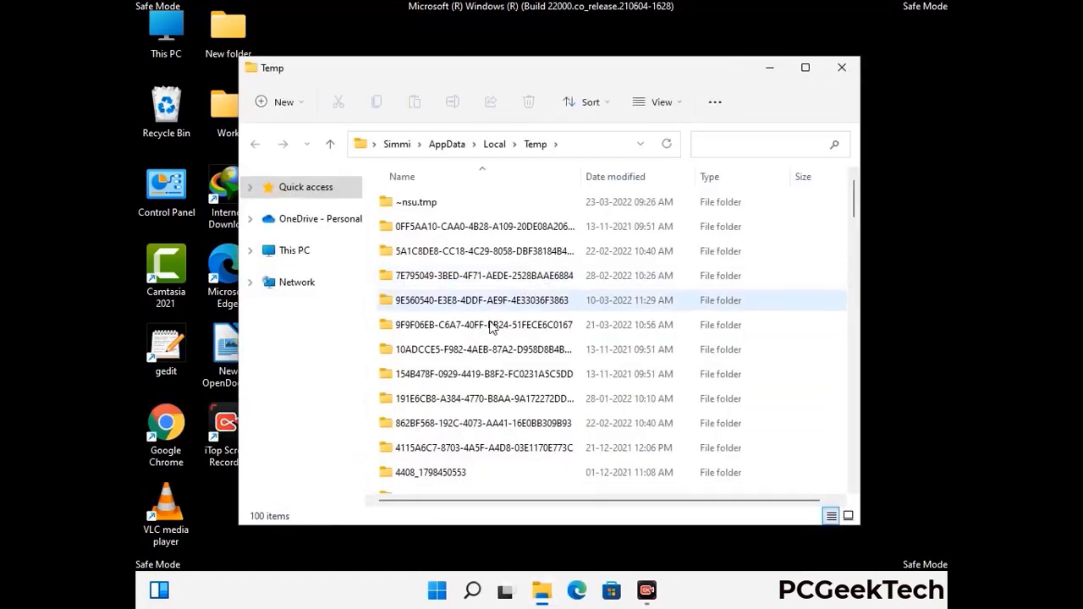
# - Select all 100 temp items, delete them, and close the window
pyautogui.click(491, 327)
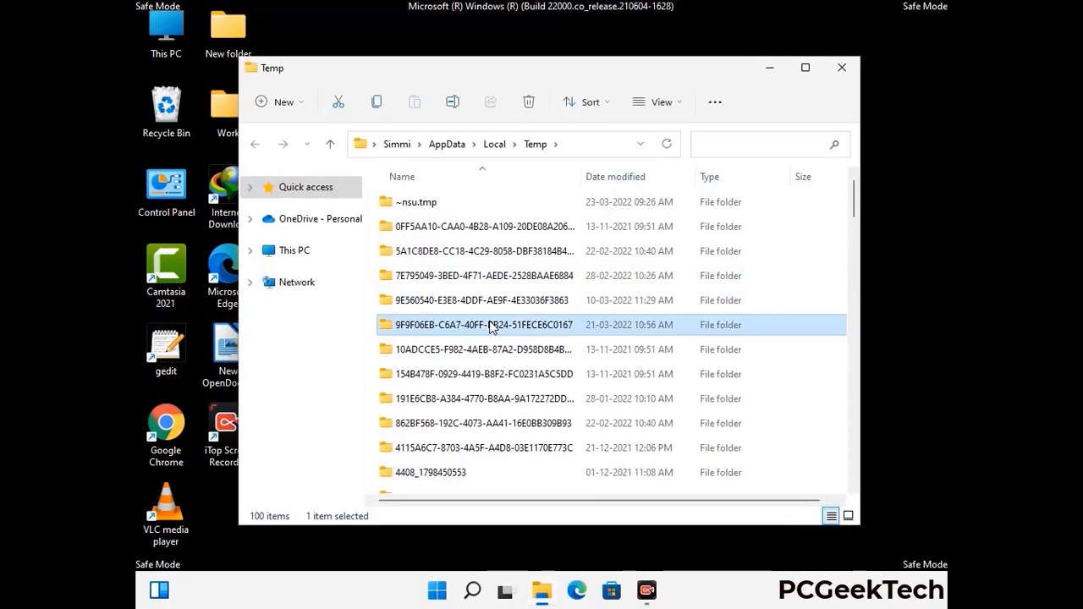
pyautogui.hotkey('ctrl', 'a')
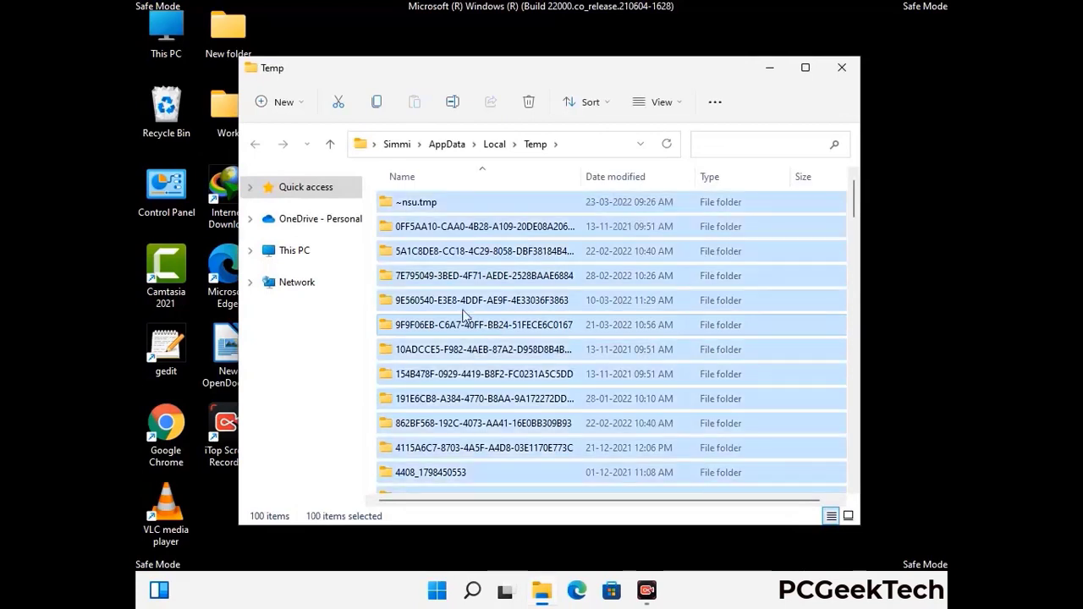
pyautogui.click(532, 102)
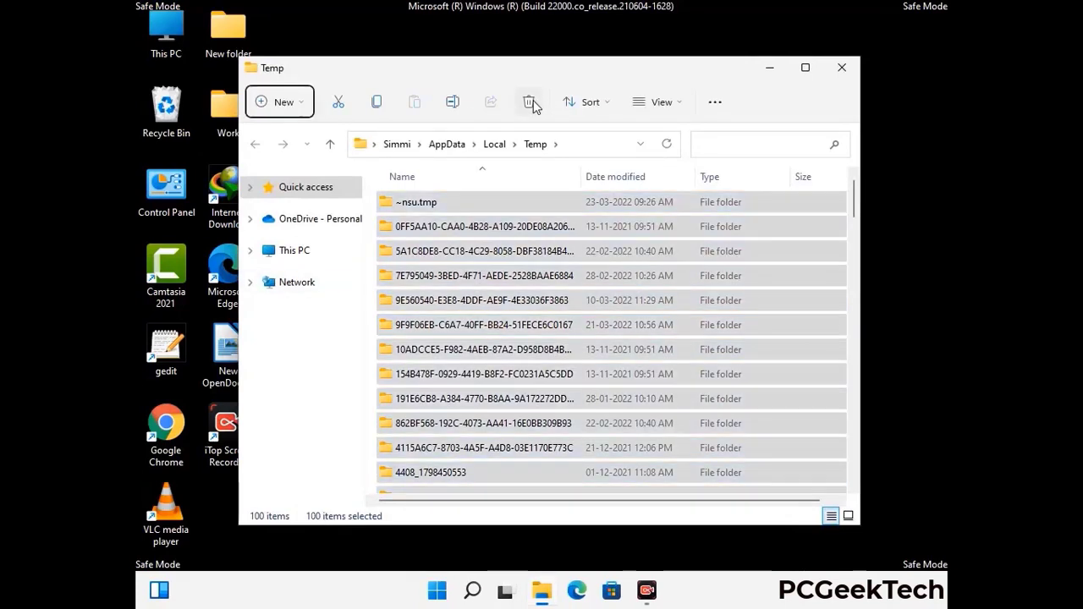
pyautogui.click(842, 67)
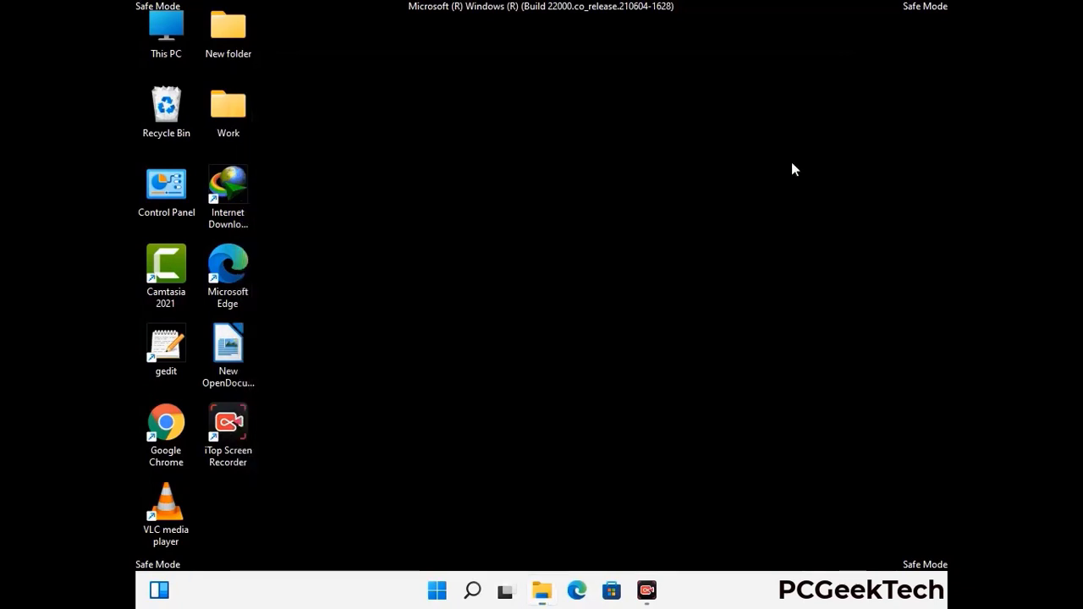
# - Run temp to open the C:\Windows\Temp folder
pyautogui.press('super+r')
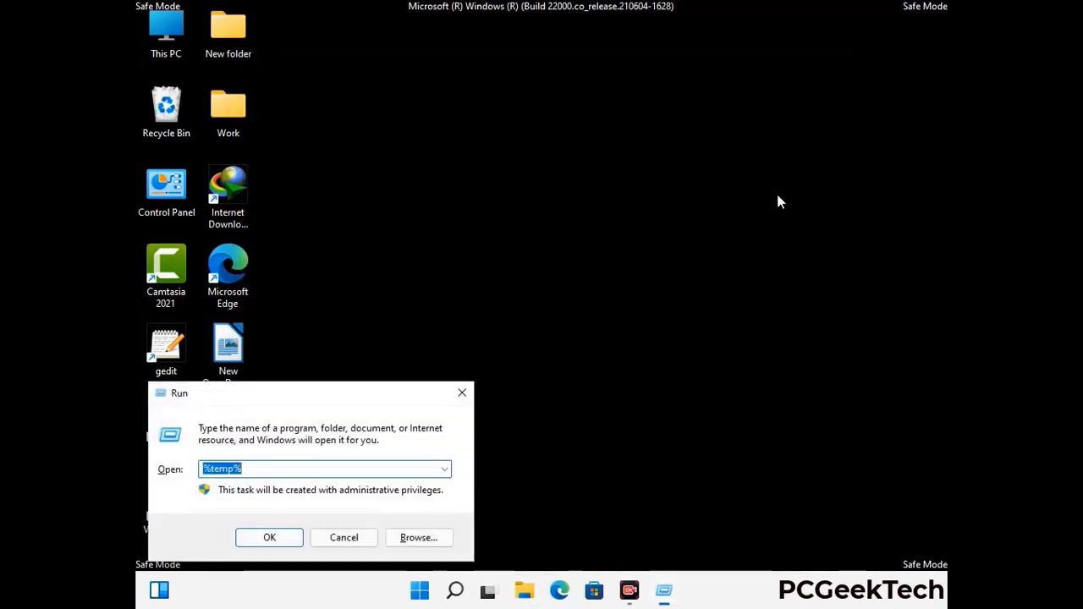
pyautogui.moveTo(369, 393); pyautogui.dragTo(617, 153)
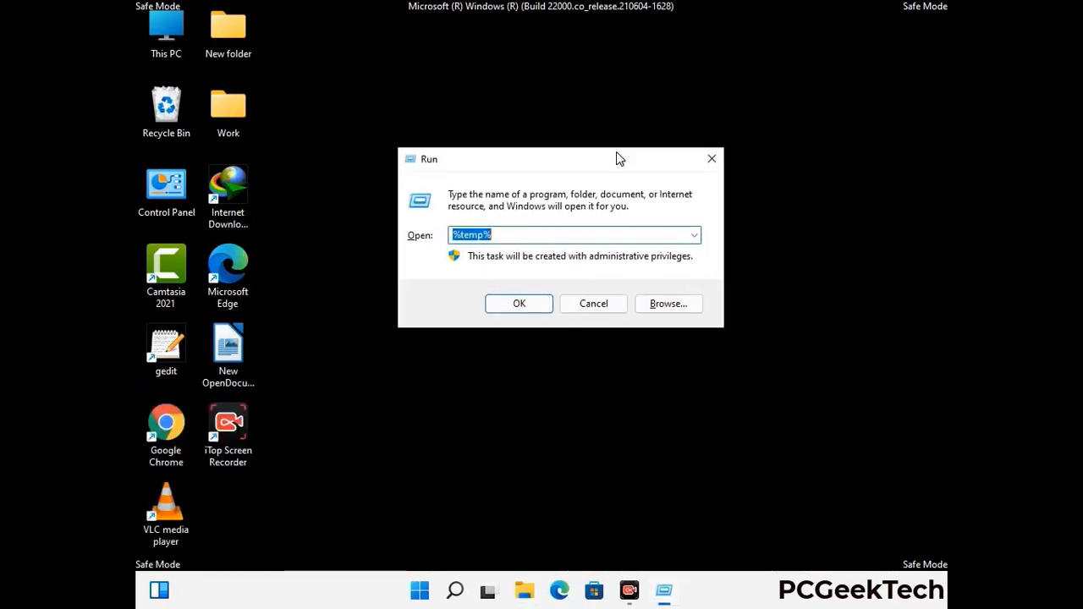
pyautogui.write('temp')
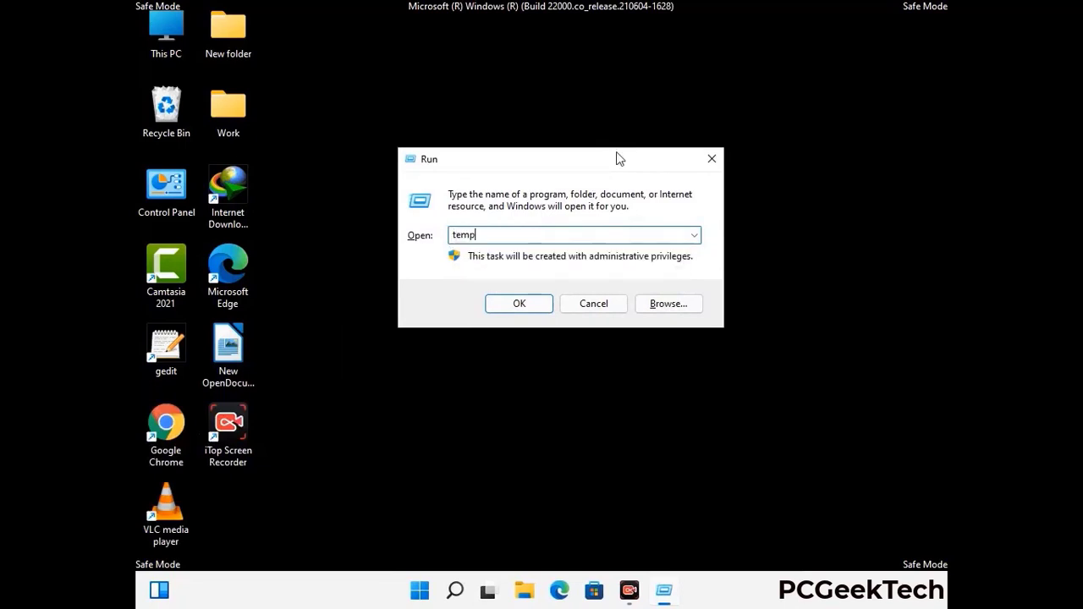
pyautogui.press('Return')
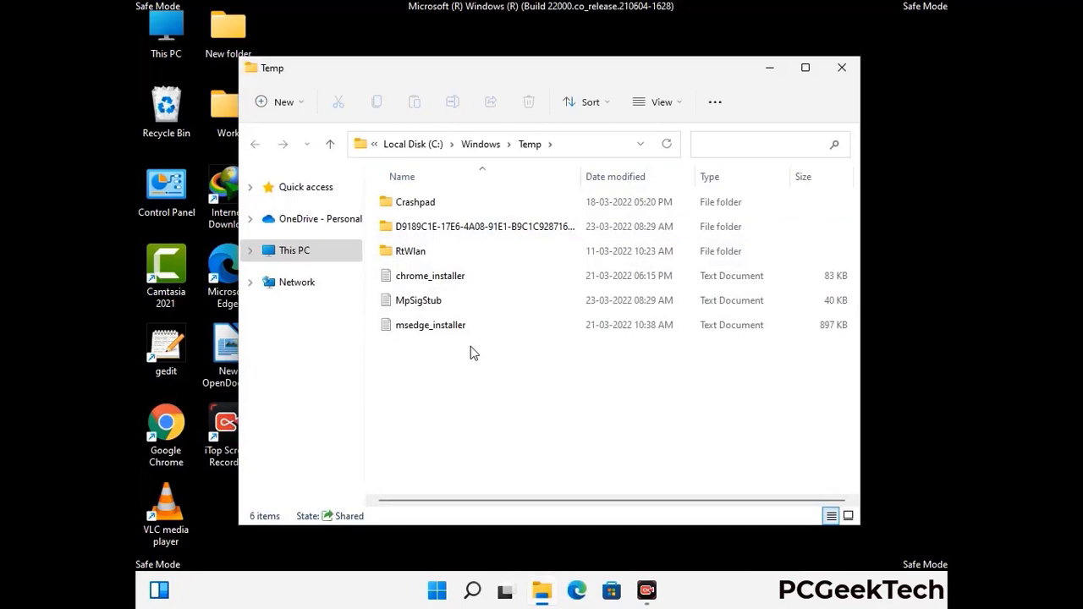
# - Delete all six items in C:\Windows\Temp and close the window
pyautogui.hotkey('ctrl', 'a')
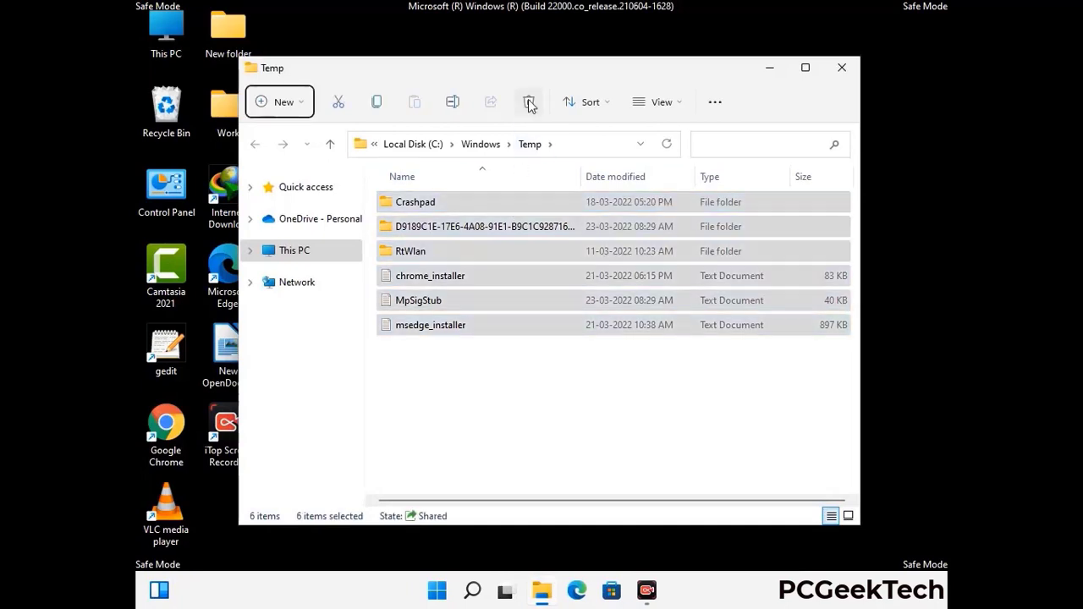
pyautogui.click(529, 104)
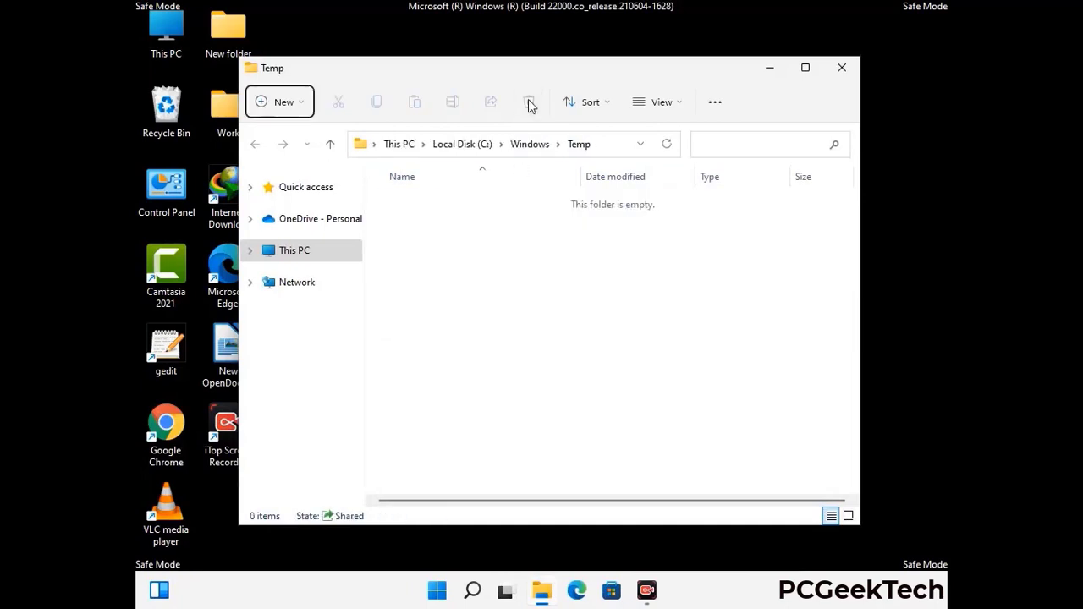
pyautogui.click(842, 67)
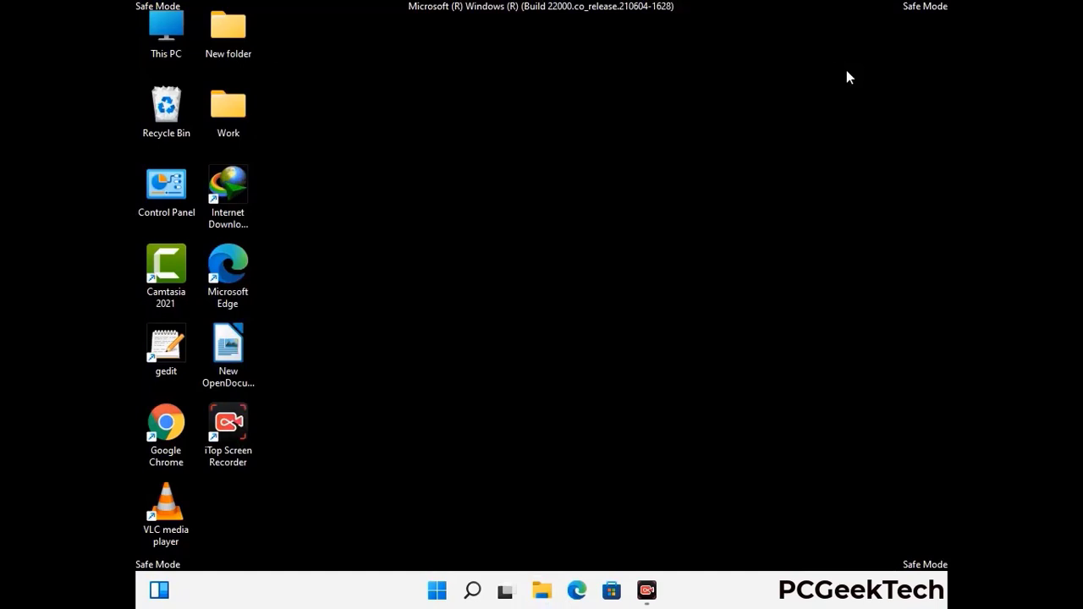
# - Launch Registry Editor by running regedit
pyautogui.press('super+r')
pyautogui.moveTo(331, 391); pyautogui.dragTo(565, 135)
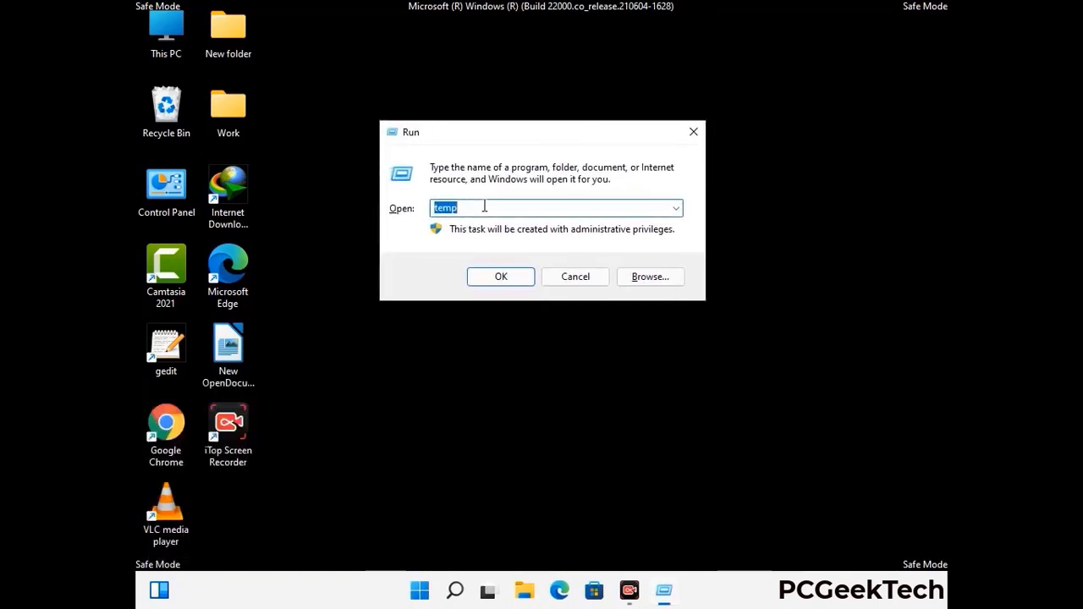
pyautogui.write('regedit')
pyautogui.press('Return')
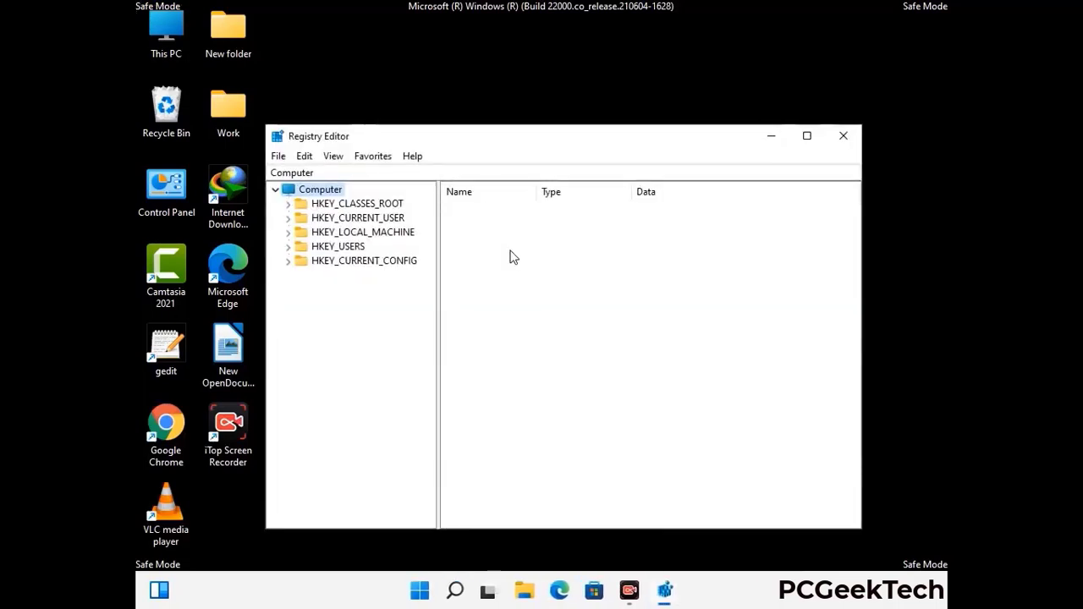
# - Expand HKEY_CURRENT_USER > Software > Microsoft in the registry tree
pyautogui.click(363, 232)
pyautogui.click(288, 217)
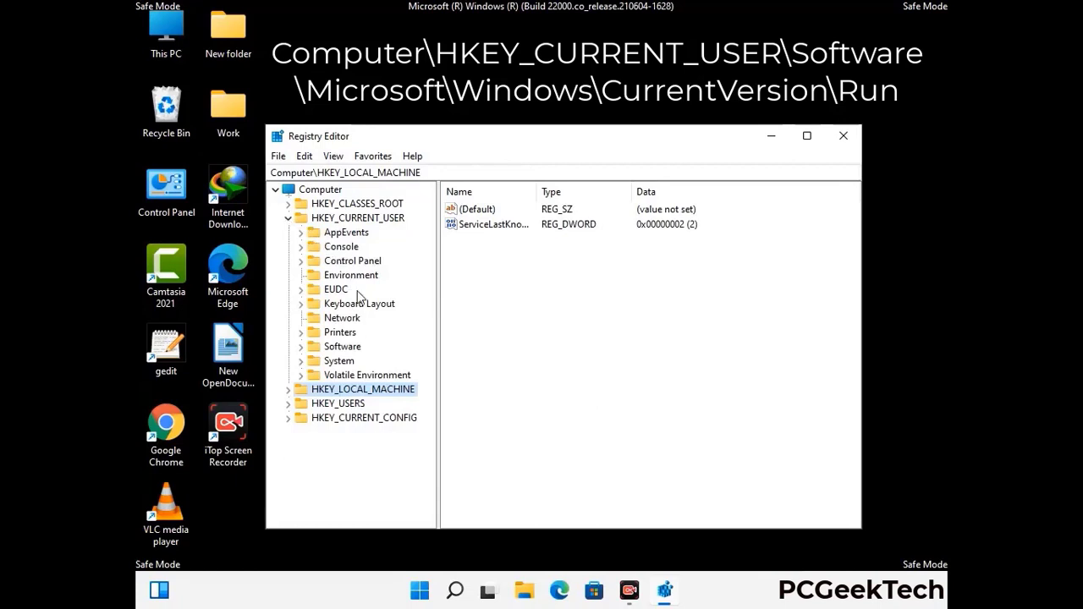
pyautogui.click(338, 349)
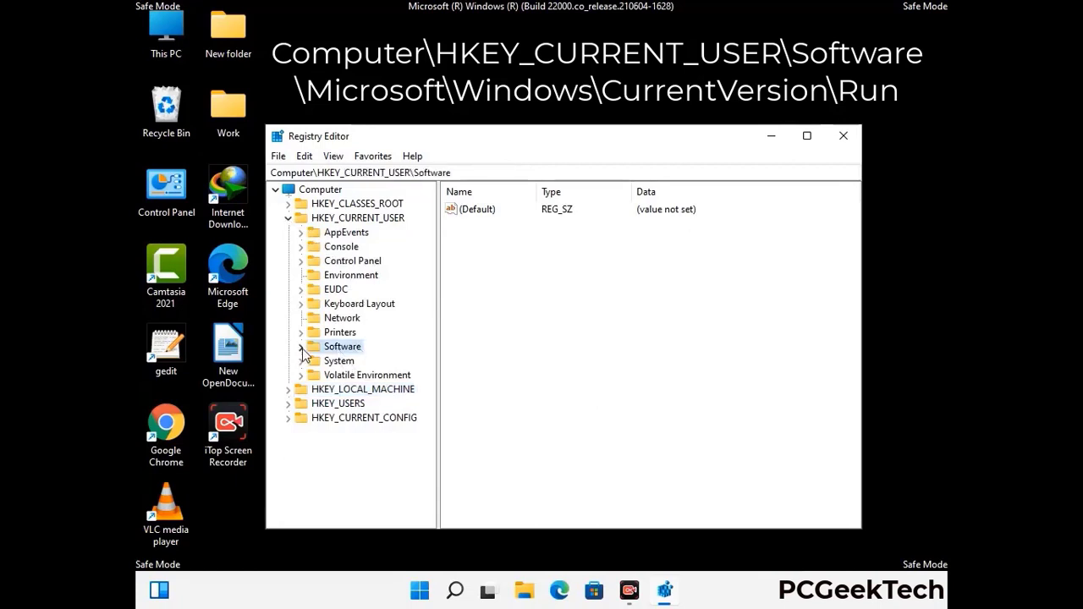
pyautogui.click(298, 348)
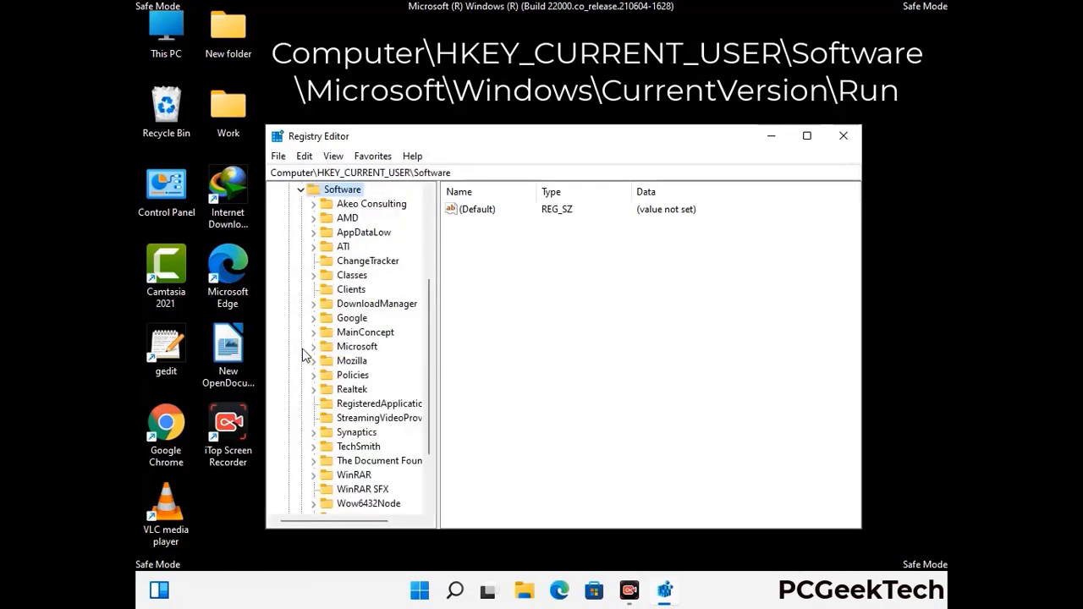
pyautogui.doubleClick(354, 350)
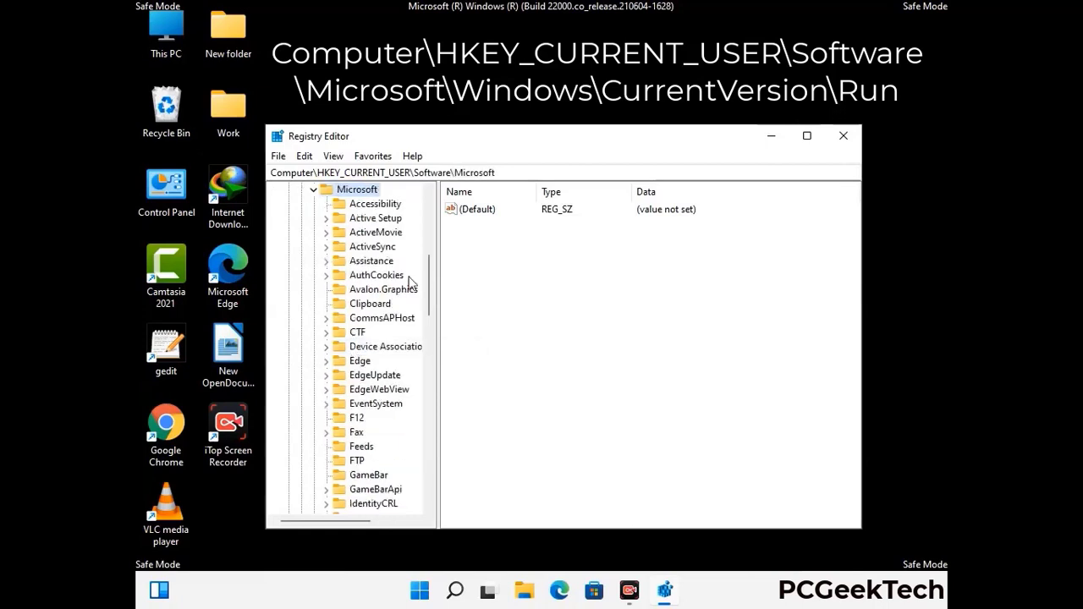
# - Drill down through Windows > CurrentVersion and select the Run key
pyautogui.scroll(-2, 392, 369)
pyautogui.scroll(-2, 391, 370)
pyautogui.scroll(-1, 392, 370)
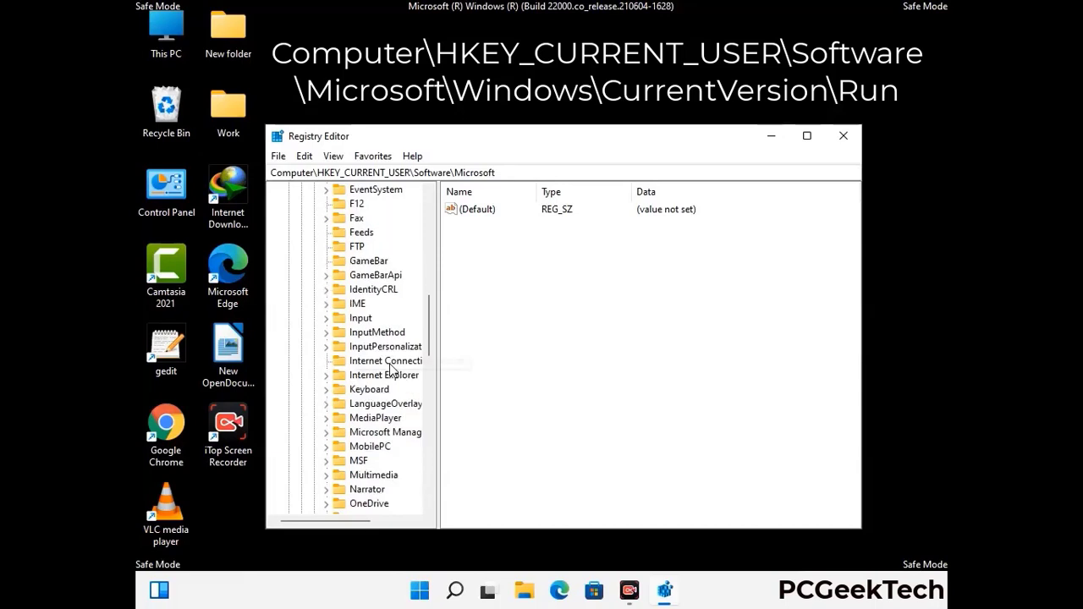
pyautogui.scroll(-2, 392, 370)
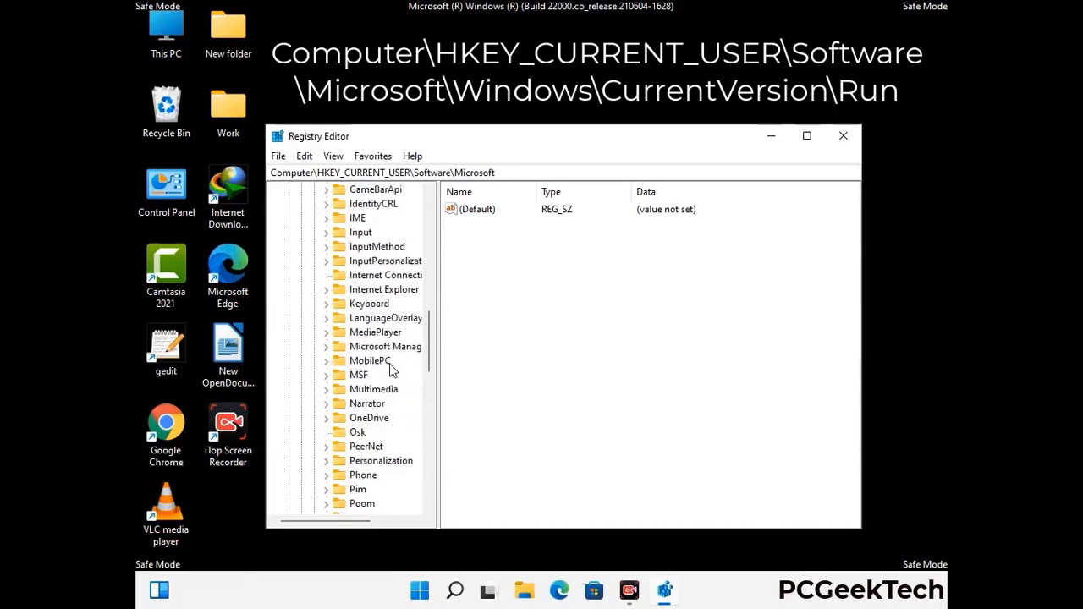
pyautogui.scroll(-7, 391, 370)
pyautogui.scroll(-3, 391, 370)
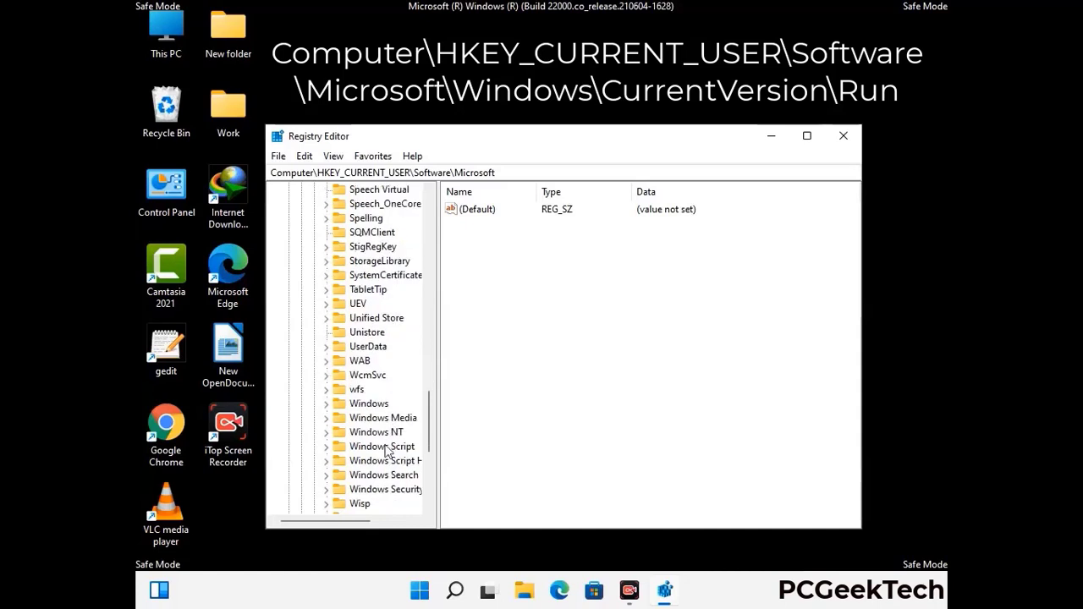
pyautogui.doubleClick(377, 405)
pyautogui.scroll(1, 393, 398)
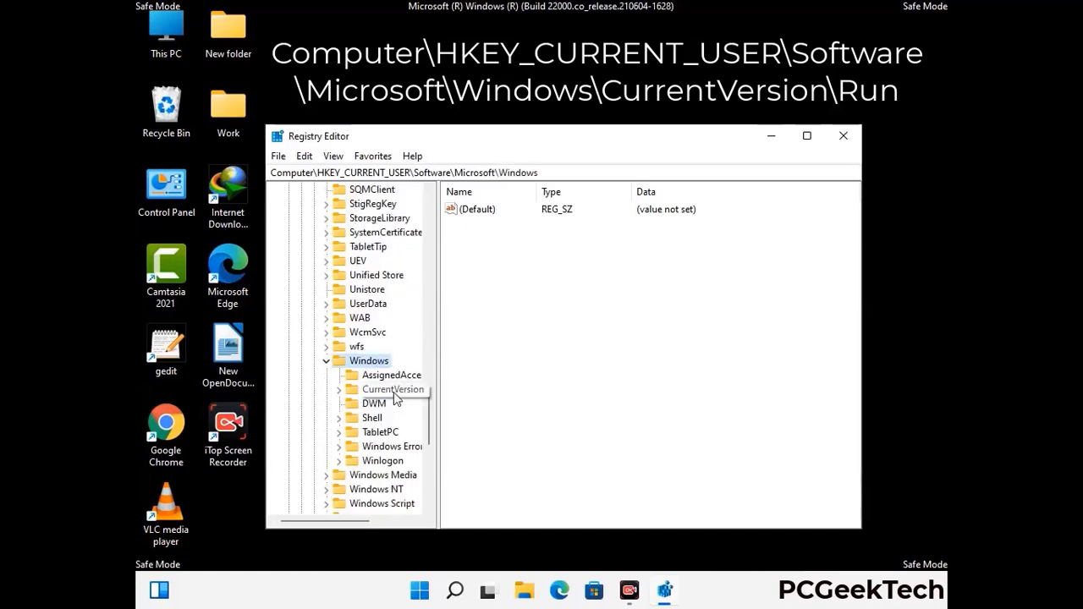
pyautogui.doubleClick(393, 391)
pyautogui.scroll(-5, 390, 372)
pyautogui.scroll(-4, 387, 369)
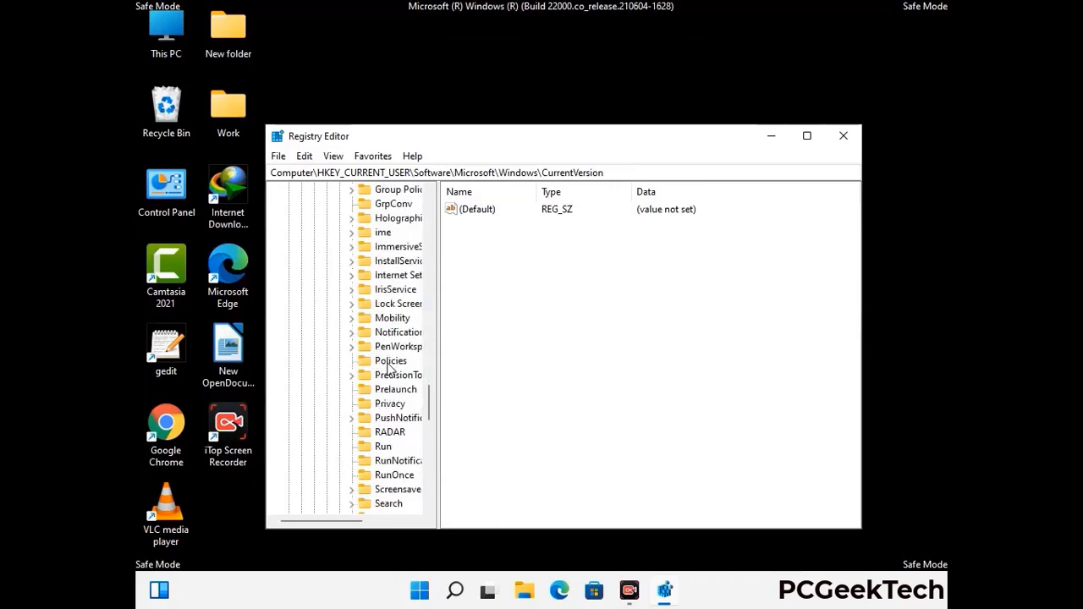
pyautogui.scroll(-1, 389, 368)
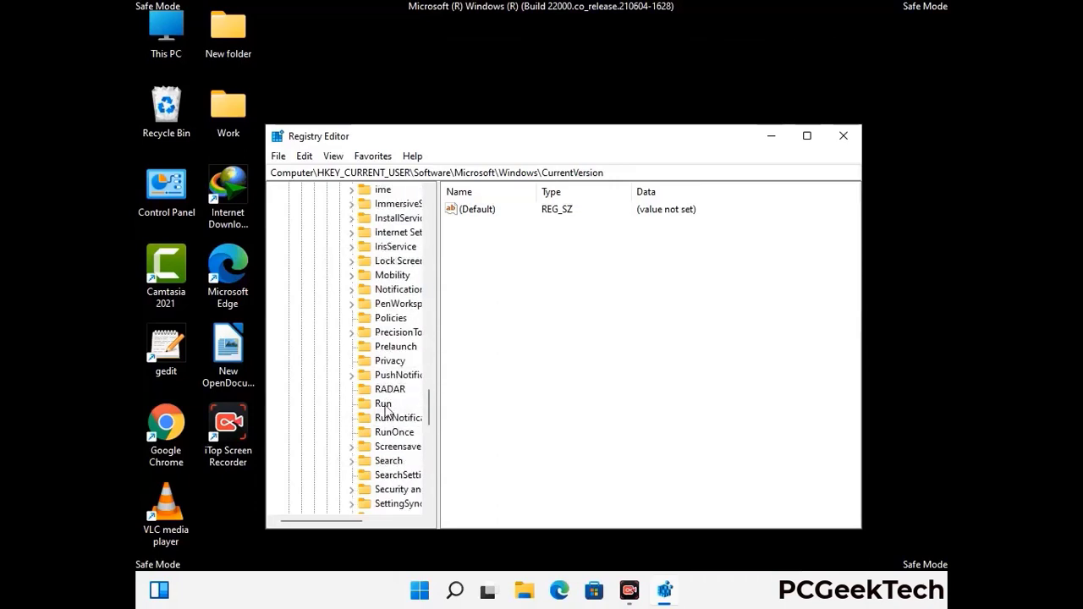
pyautogui.click(384, 405)
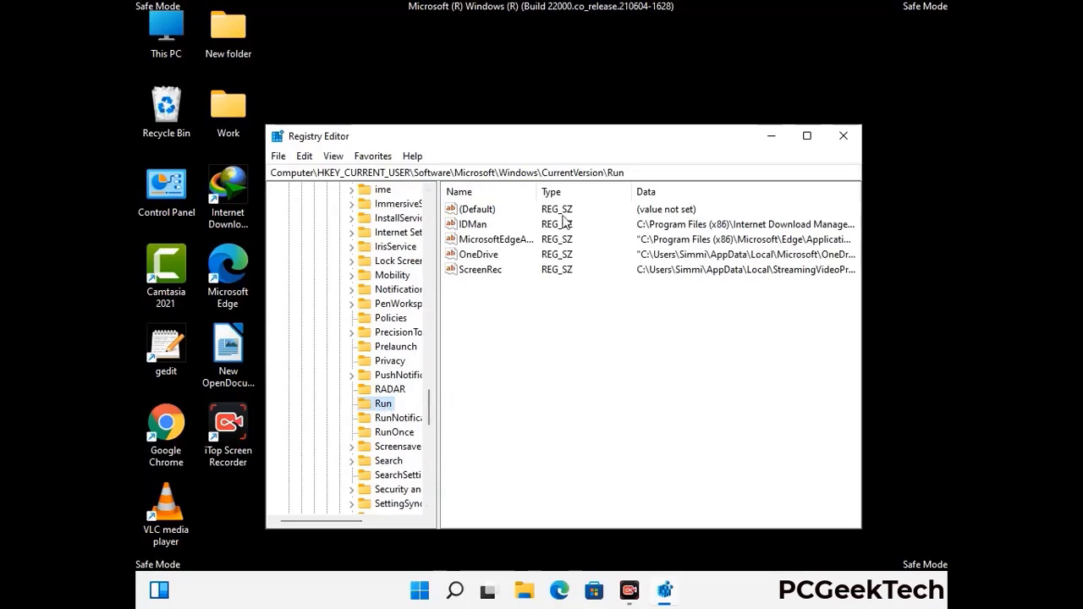
# - Delete the ScreenRec value from the Run key, confirming with Yes
pyautogui.click(477, 271)
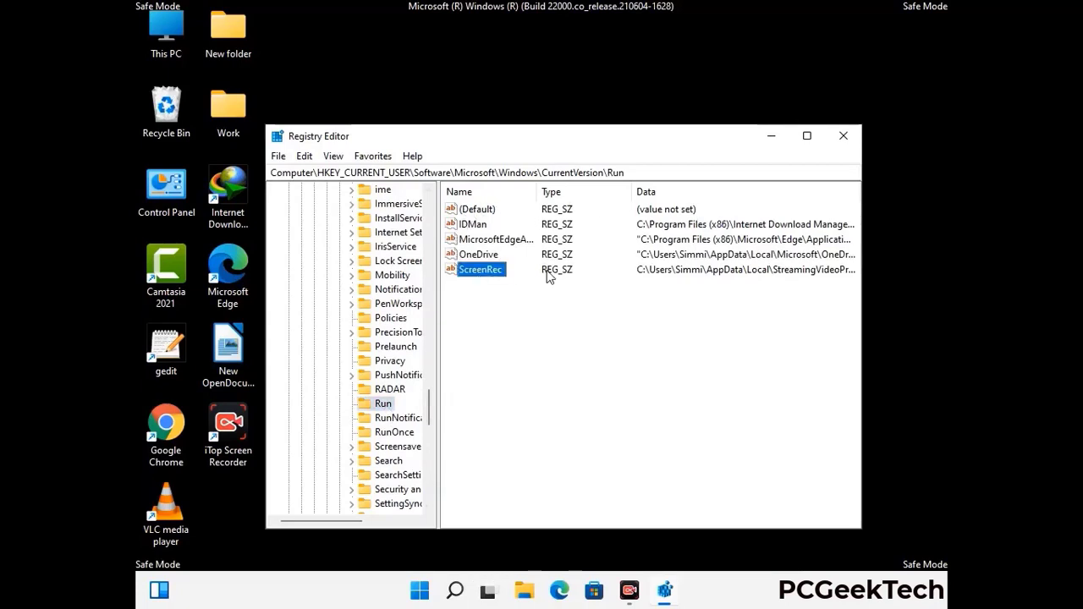
pyautogui.click(489, 275)
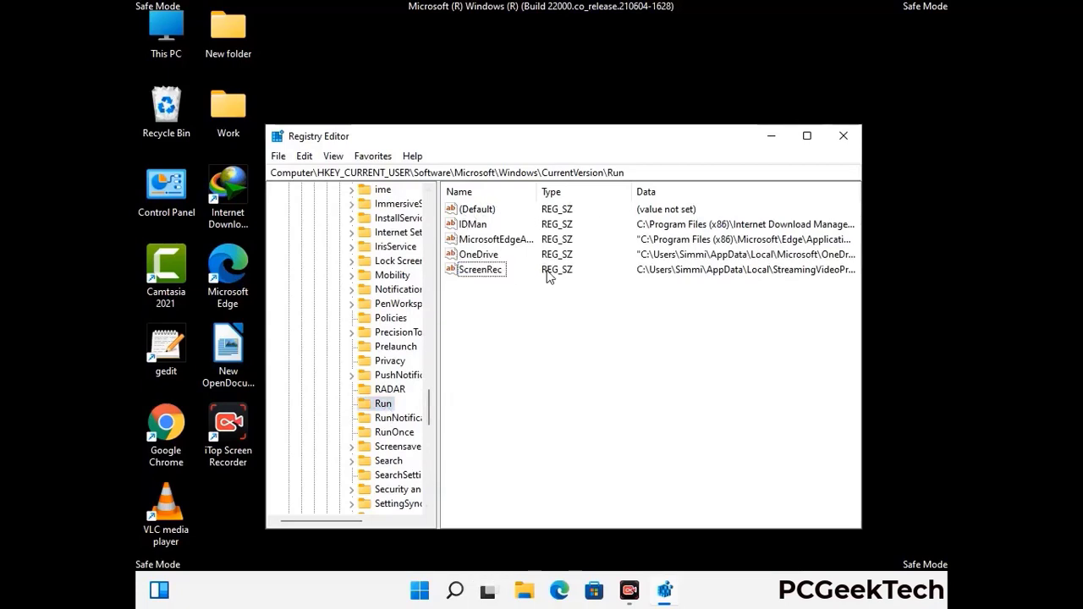
pyautogui.rightClick(489, 276)
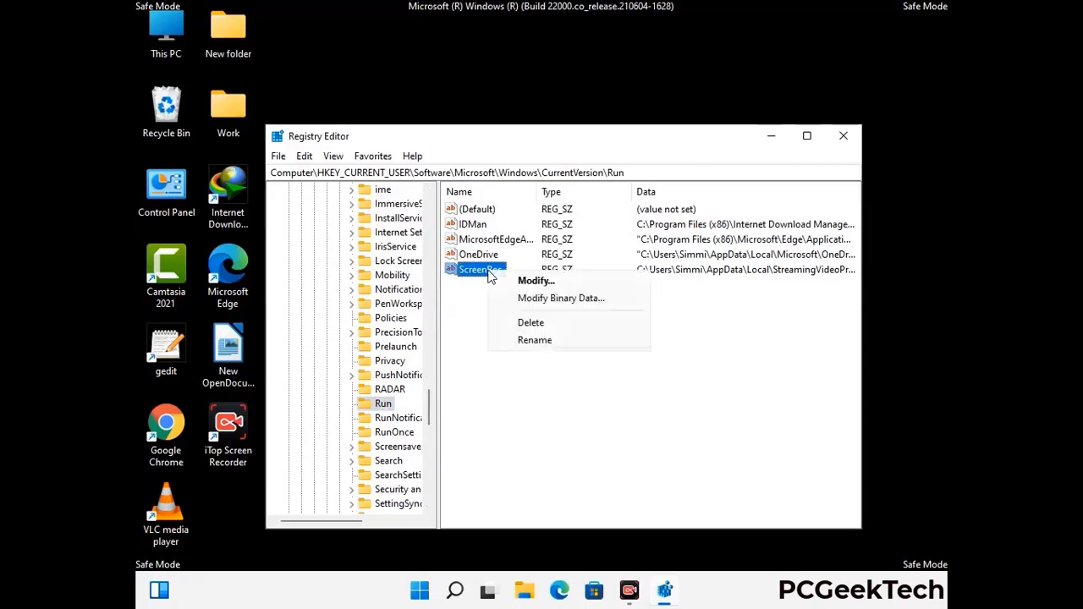
pyautogui.click(520, 323)
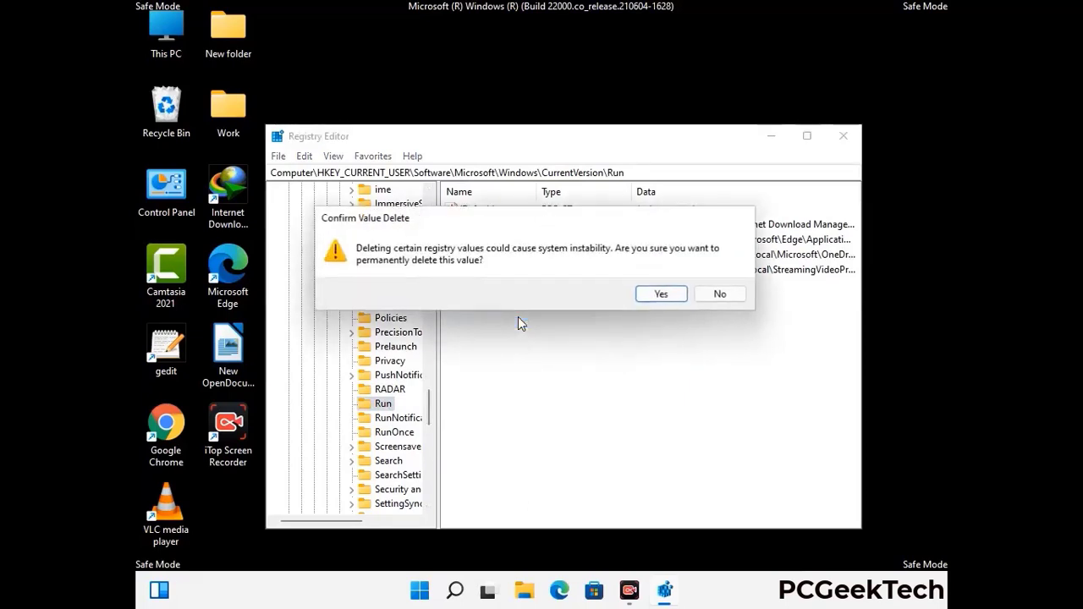
pyautogui.click(661, 295)
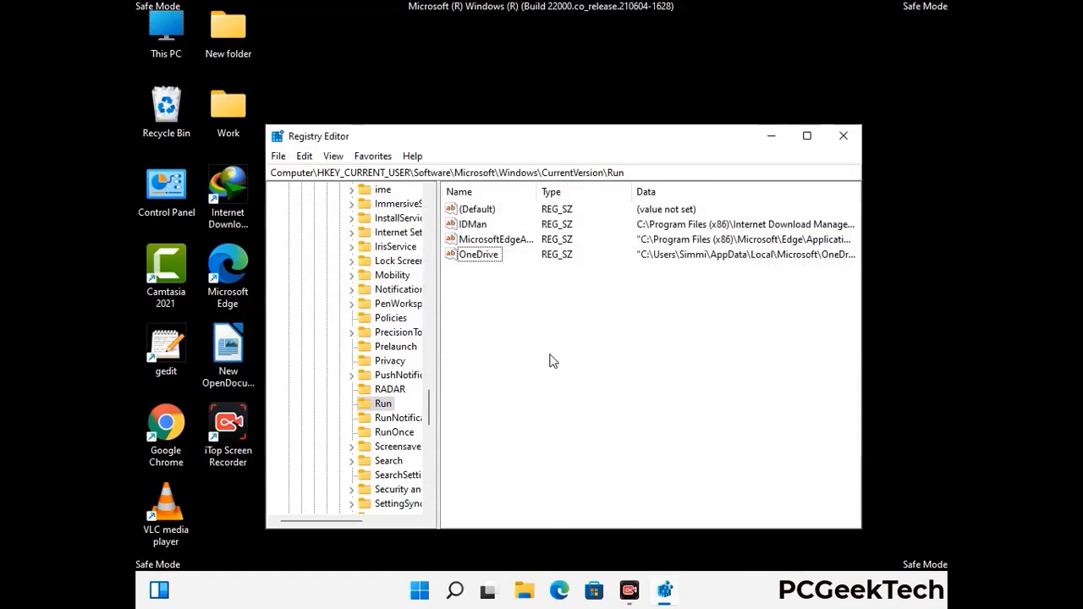
pyautogui.hotkey('ctrl', 'f')
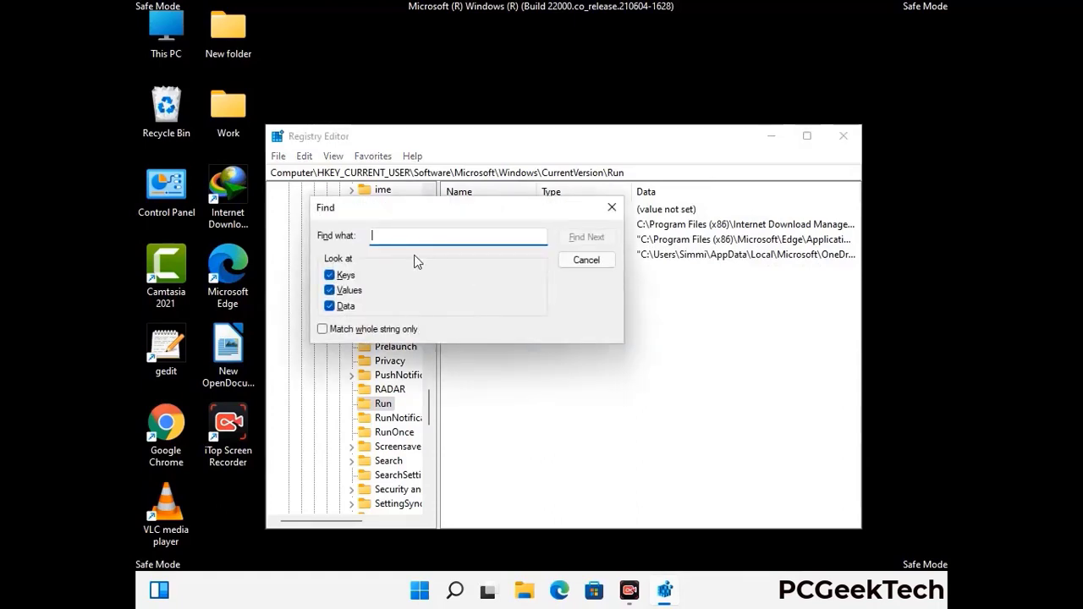
pyautogui.write('Virus Name')
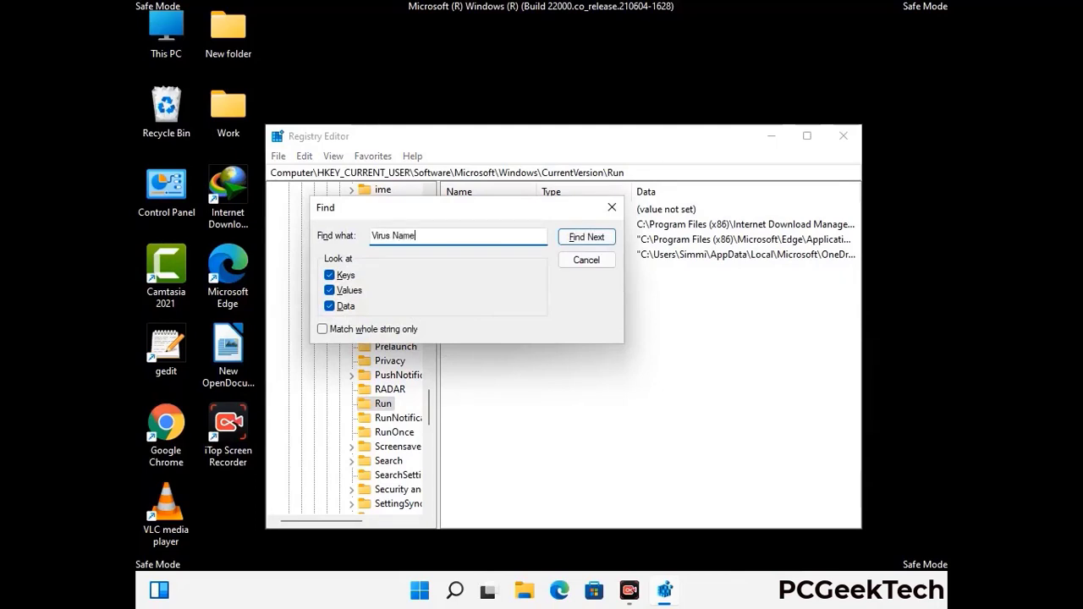
pyautogui.click(574, 242)
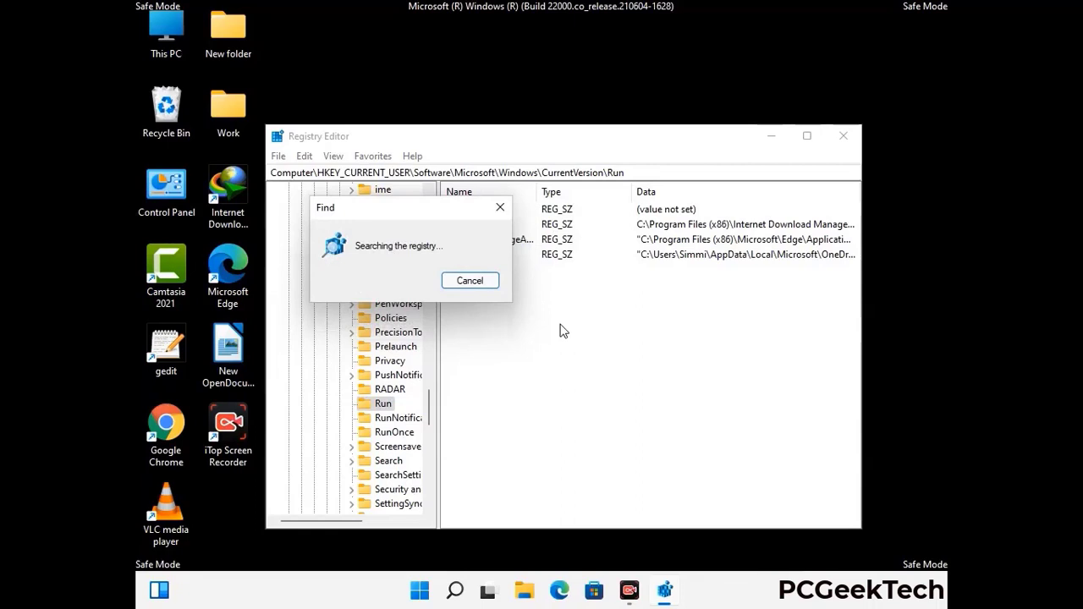
pyautogui.click(508, 211)
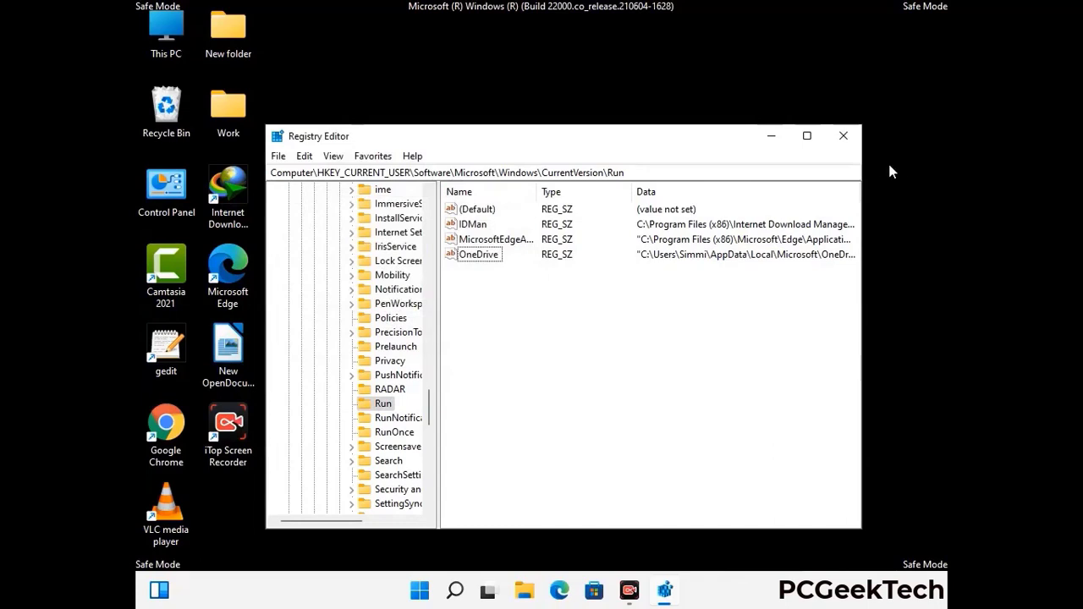
# - Close Registry Editor, run msconfig, and clear Safe boot on the Boot tab
pyautogui.click(843, 137)
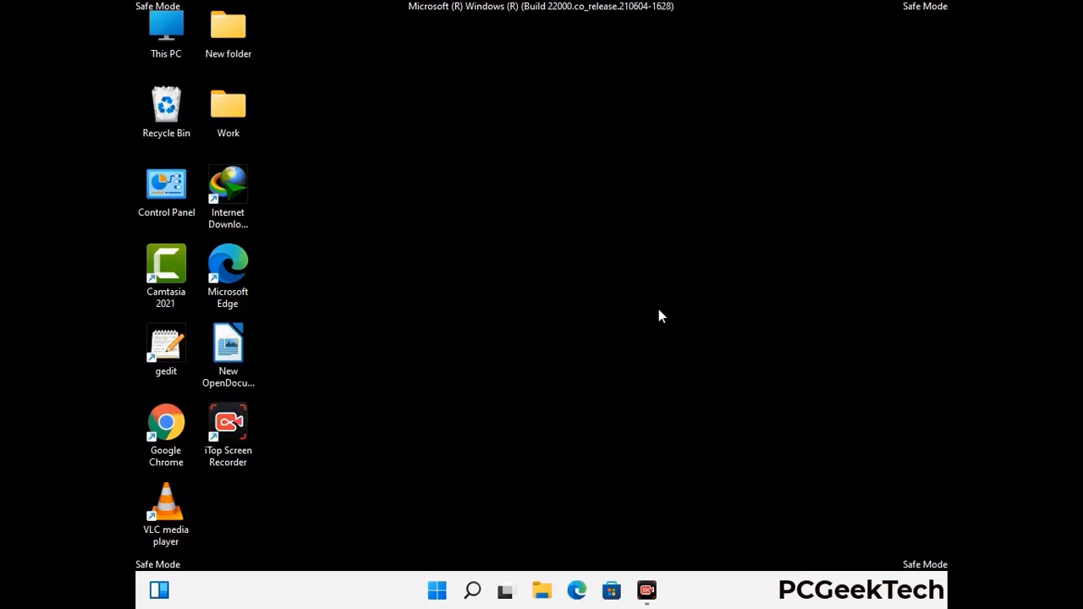
pyautogui.press('super+r')
pyautogui.moveTo(314, 393); pyautogui.dragTo(554, 167)
pyautogui.write('ms')
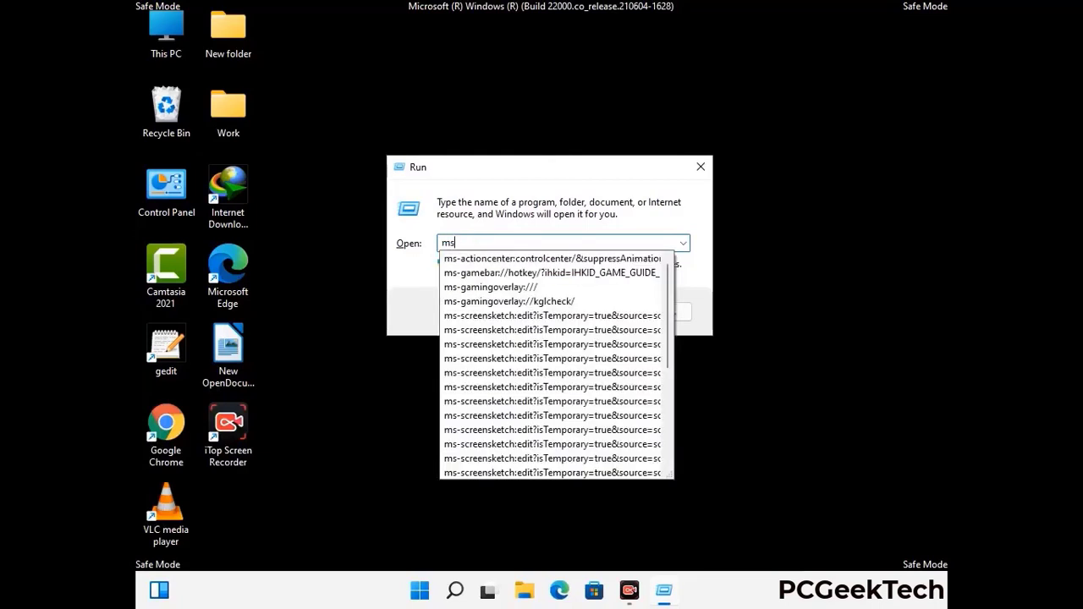
pyautogui.write('config')
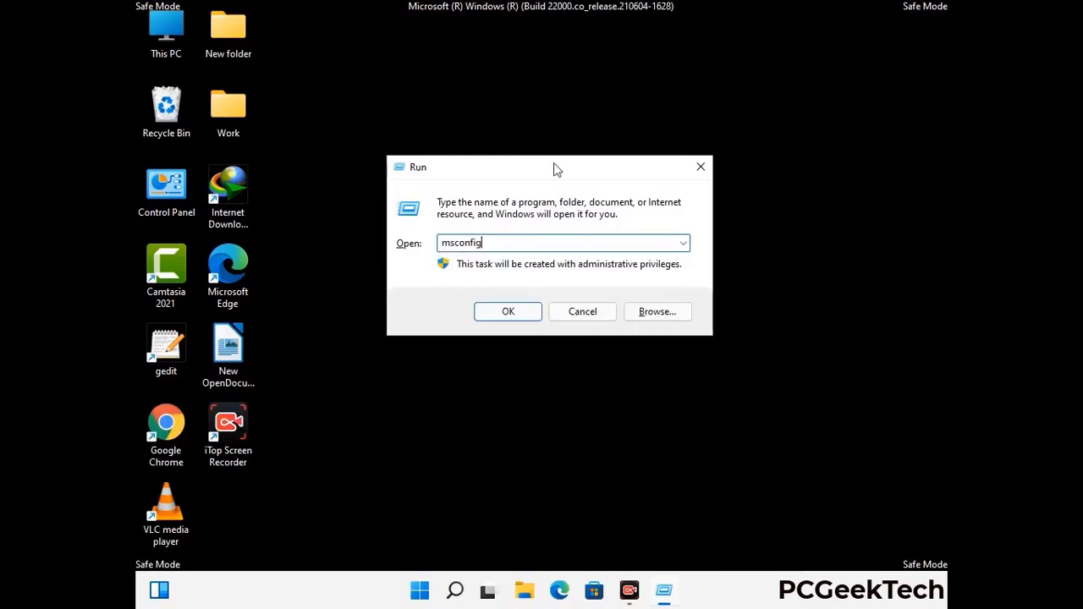
pyautogui.click(501, 311)
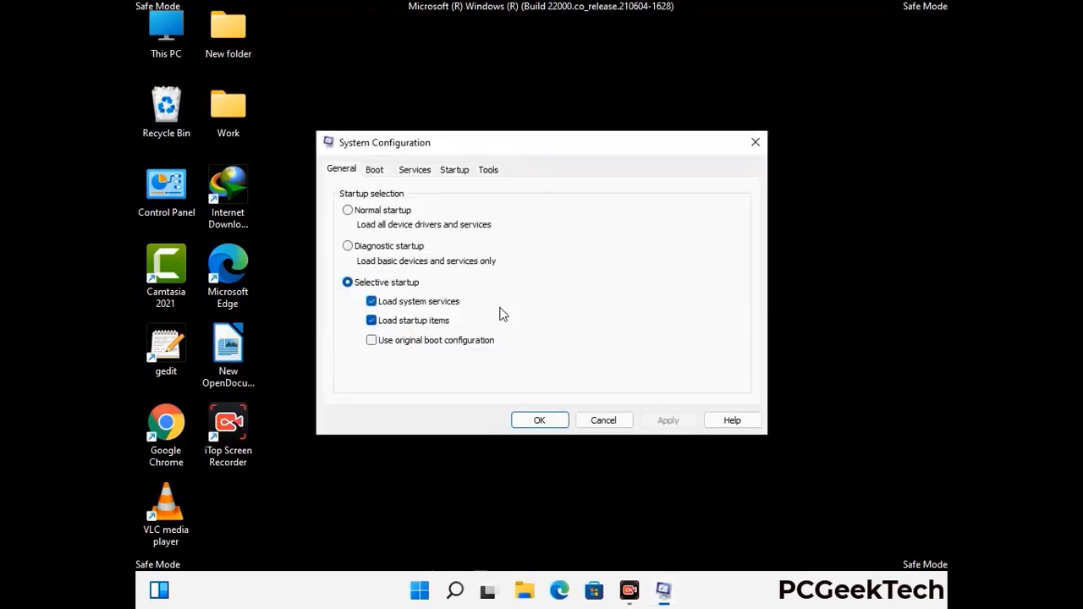
pyautogui.click(374, 172)
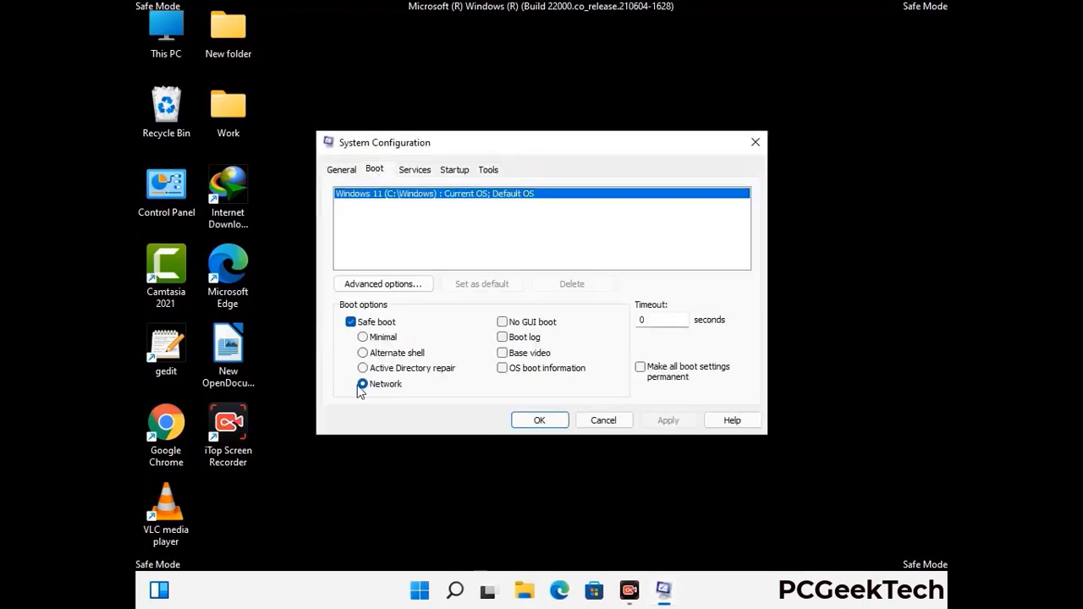
pyautogui.click(350, 322)
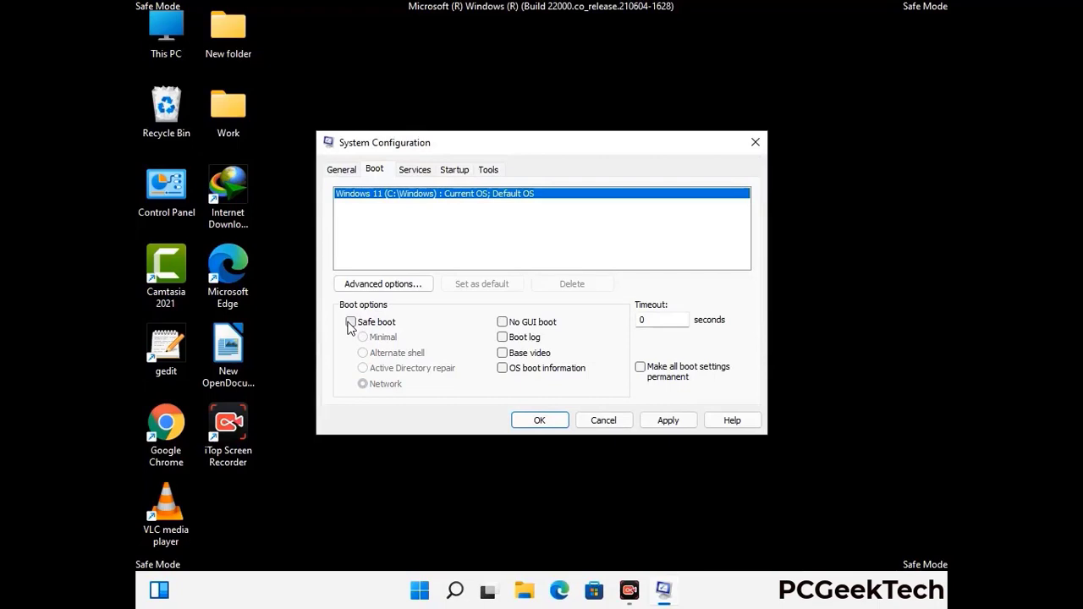